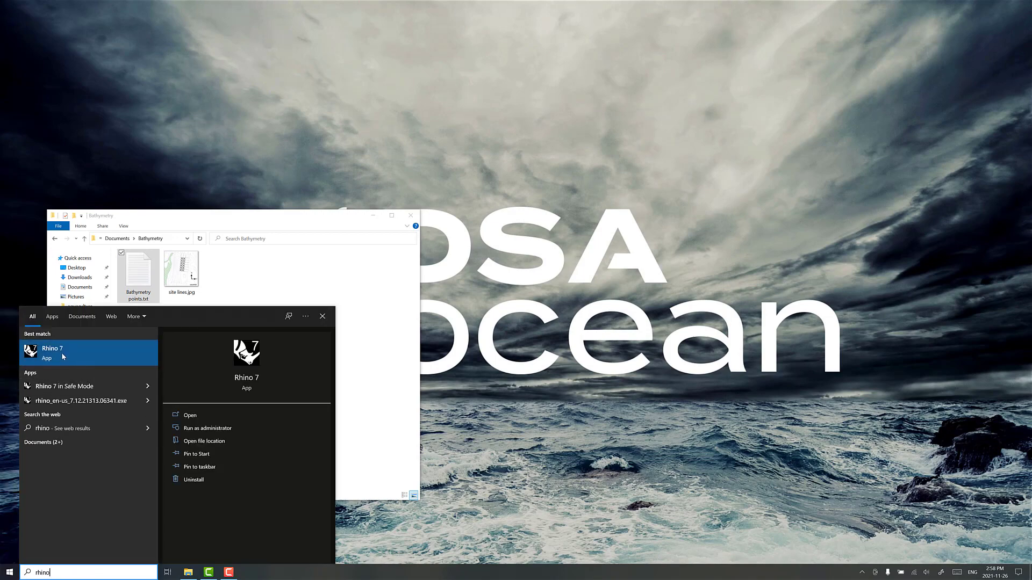
- Launch Rhino 7 and start a new model from the Large Objects - Meters template
{"action": "left_click", "coordinate": [61, 352]}
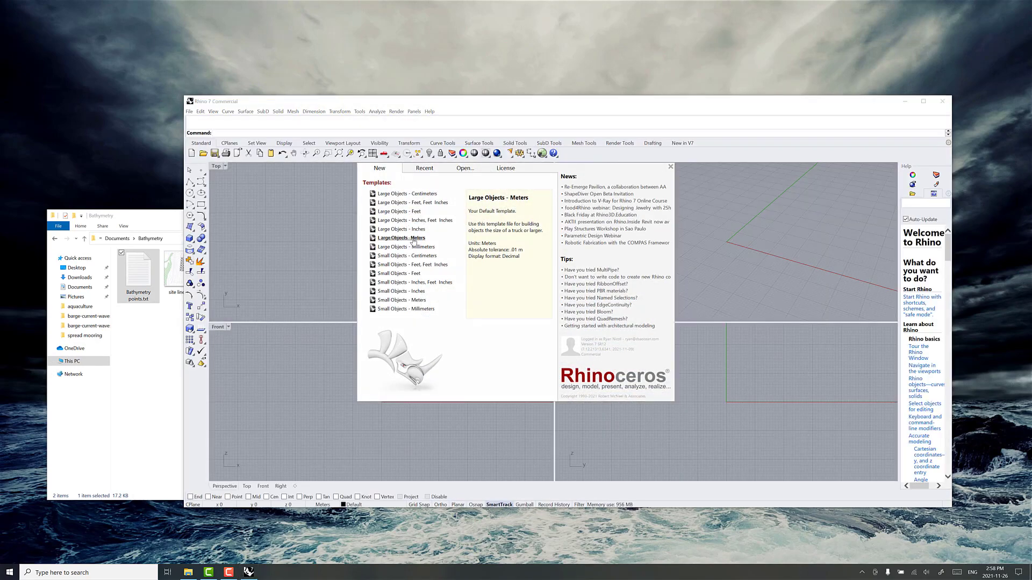
{"action": "left_click", "coordinate": [413, 241]}
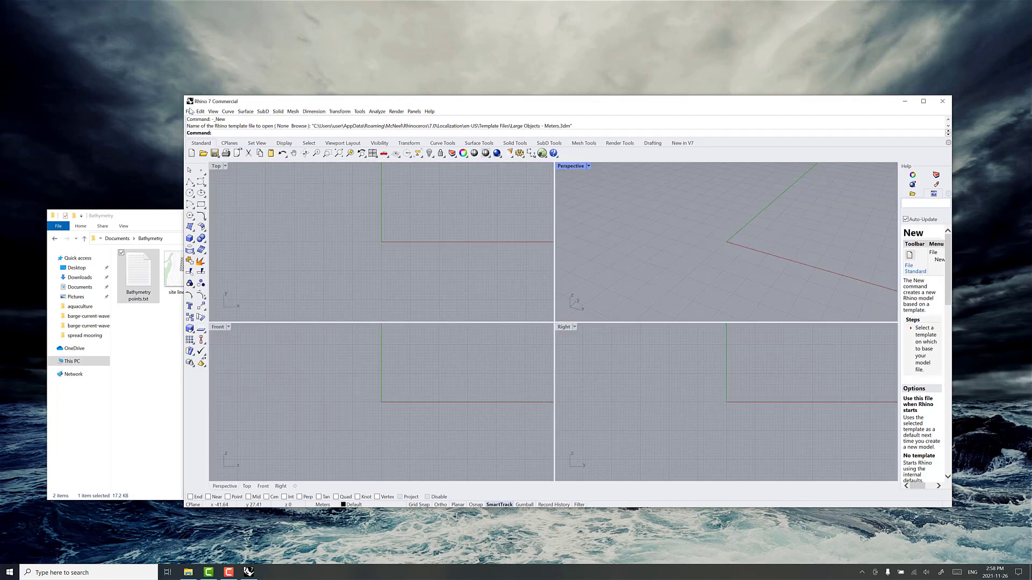
- Import Bathymetry points.txt into the model as points, using the comma delimiter and no point cloud
{"action": "left_click", "coordinate": [189, 111]}
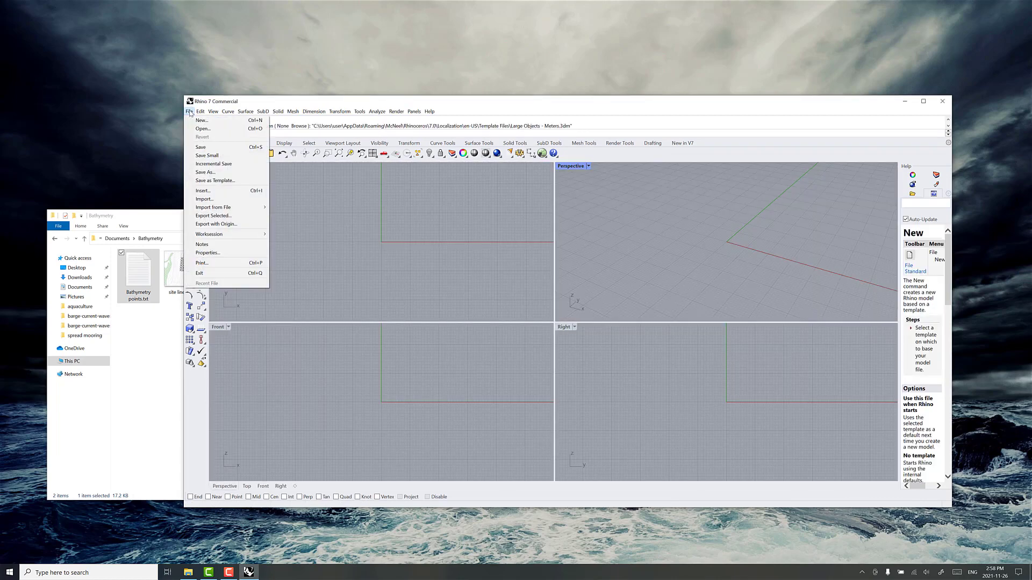
{"action": "left_click", "coordinate": [209, 200]}
{"action": "left_click", "coordinate": [533, 266]}
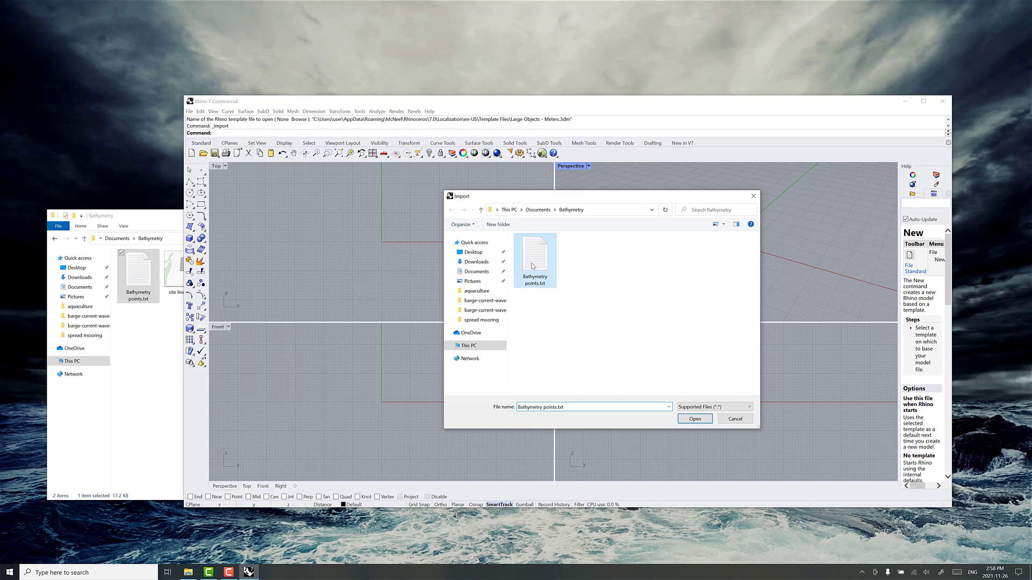
{"action": "left_click", "coordinate": [695, 419]}
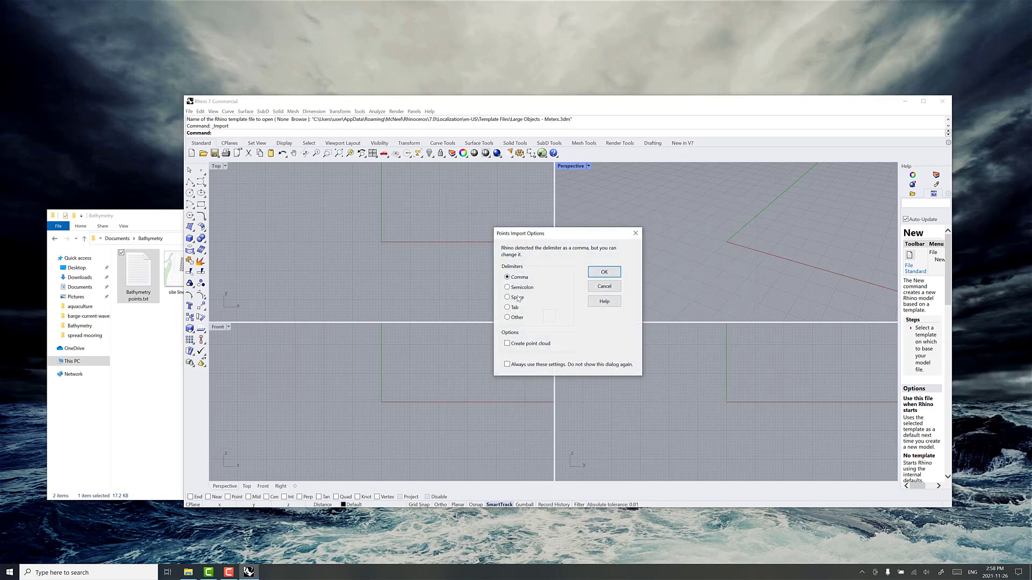
{"action": "left_click", "coordinate": [604, 272]}
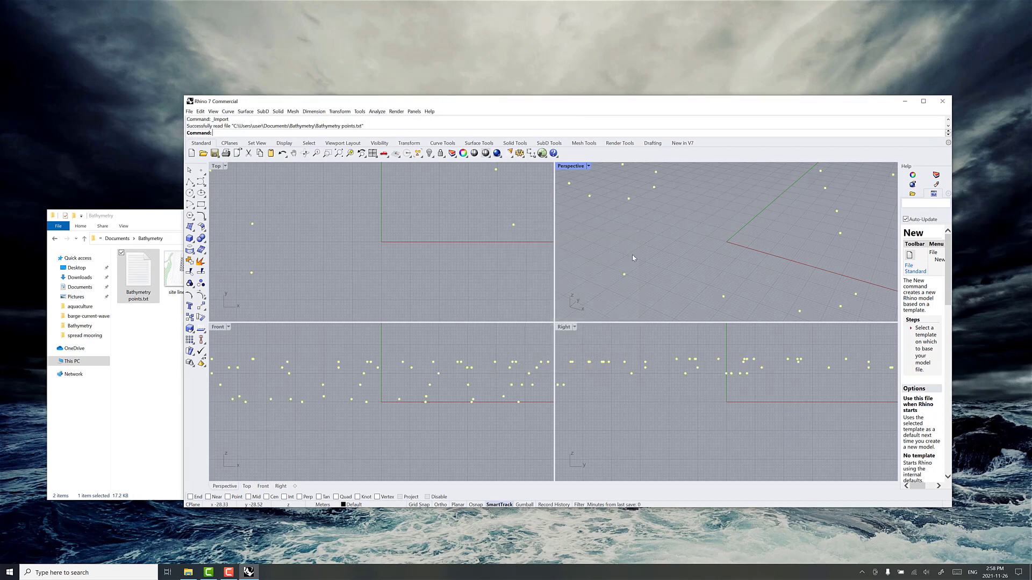
- Select all the imported bathymetry points and fit a Patch surface through them with the preset options
{"action": "scroll", "coordinate": [665, 241], "scroll_direction": "down", "scroll_amount": 8}
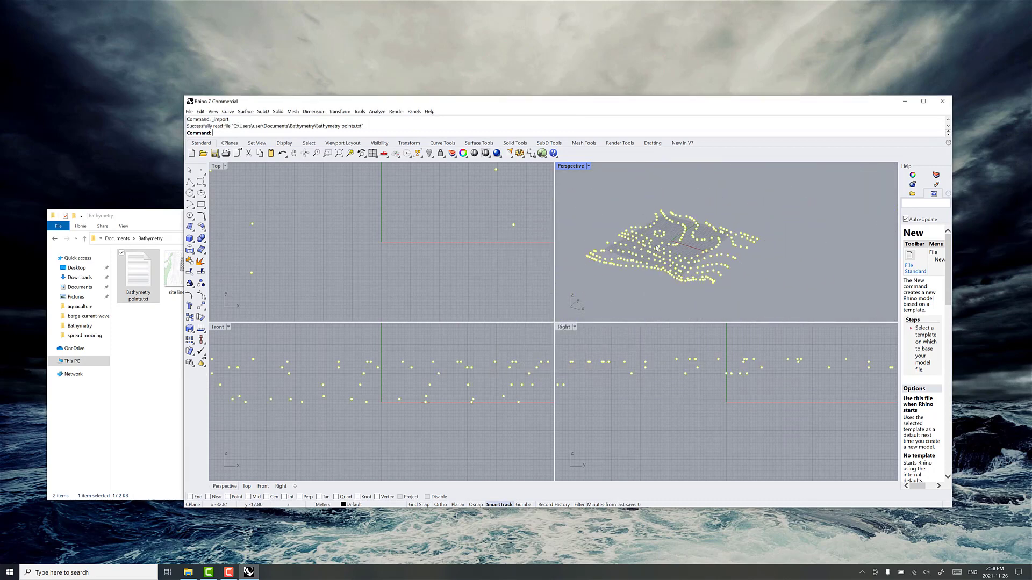
{"action": "right_click_drag", "start_coordinate": [669, 278], "coordinate": [618, 227]}
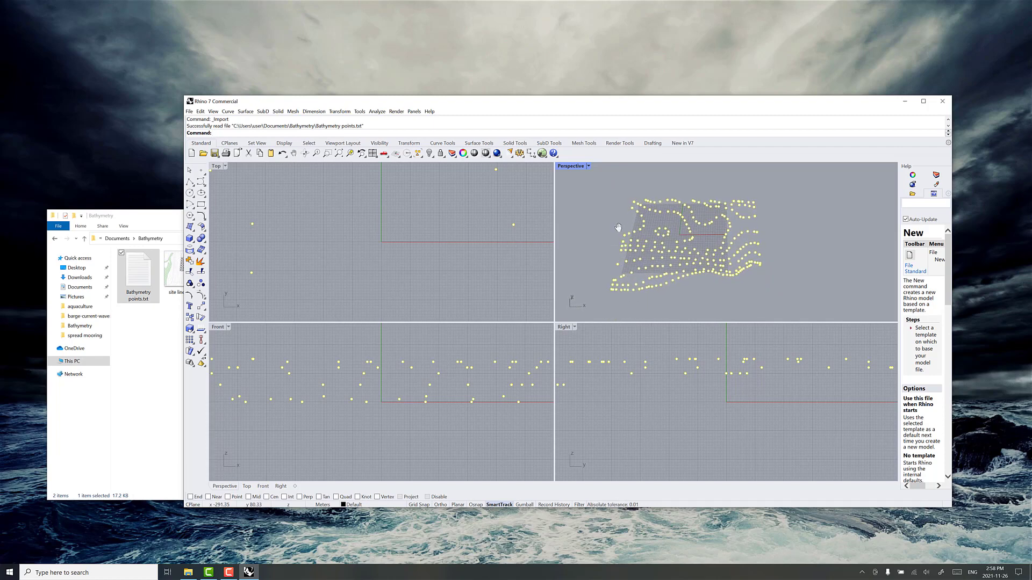
{"action": "scroll", "coordinate": [365, 235], "scroll_direction": "down", "scroll_amount": 20}
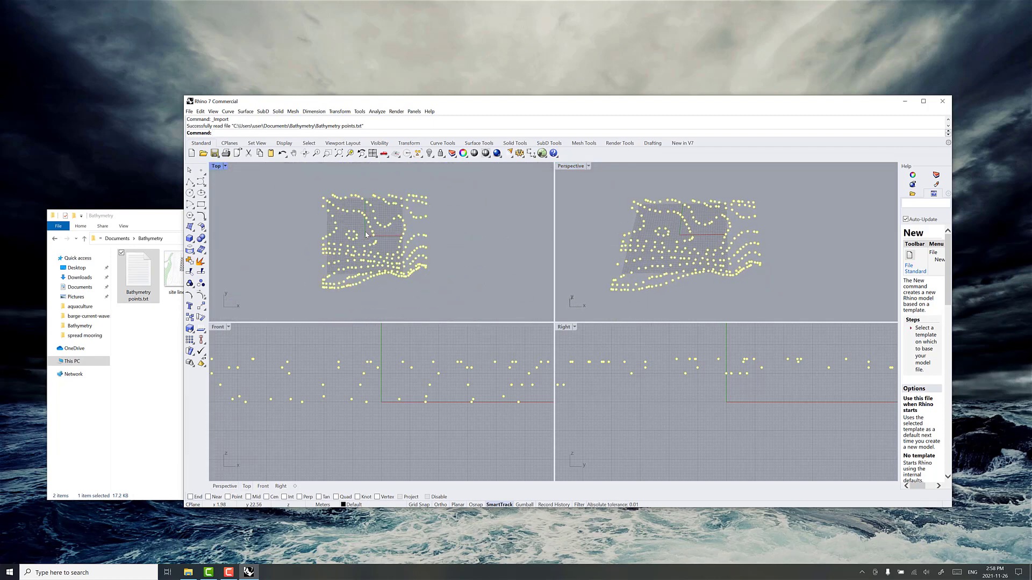
{"action": "left_click", "coordinate": [321, 193]}
{"action": "left_click_drag", "start_coordinate": [317, 193], "coordinate": [434, 295]}
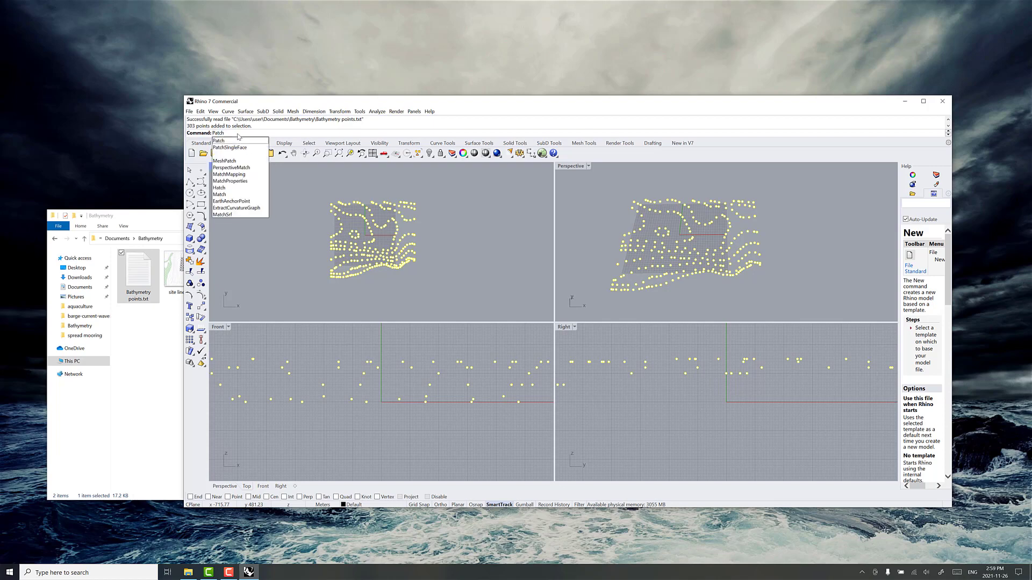
{"action": "key", "text": "Return"}
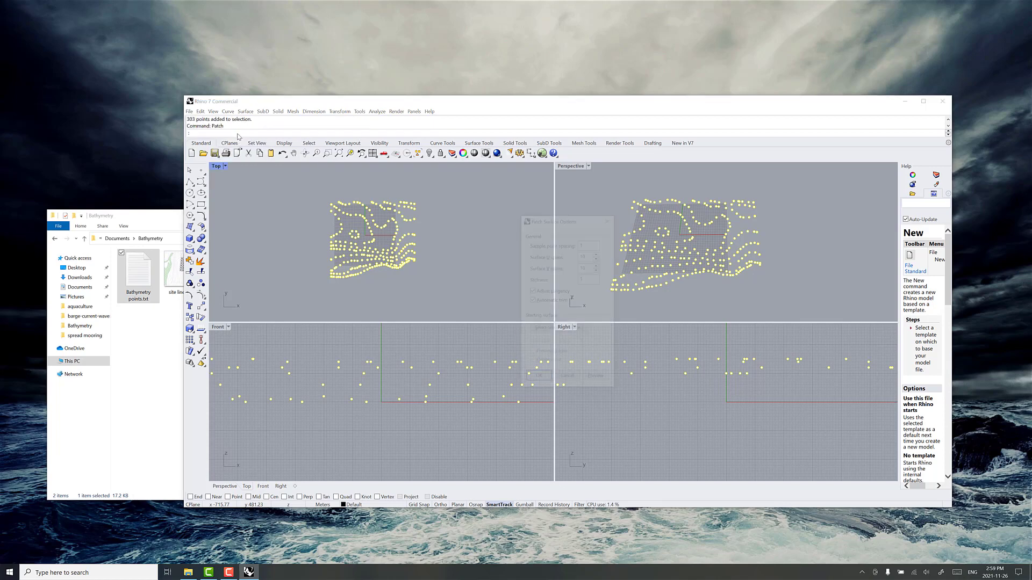
{"action": "key", "text": "Return"}
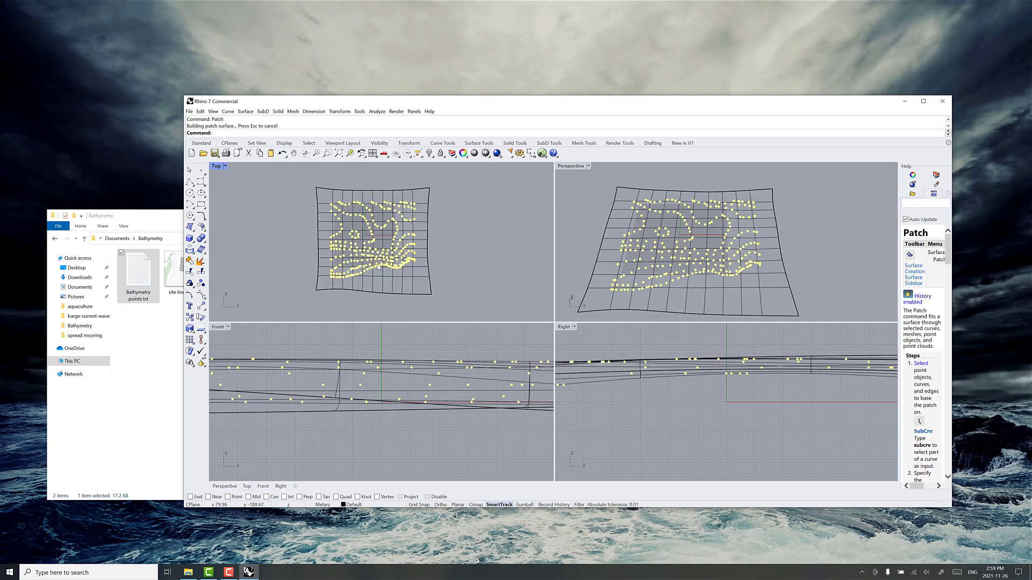
- Start the Polyline command and enable the End, Near and Point object snaps
{"action": "scroll", "coordinate": [383, 265], "scroll_direction": "up", "scroll_amount": 5}
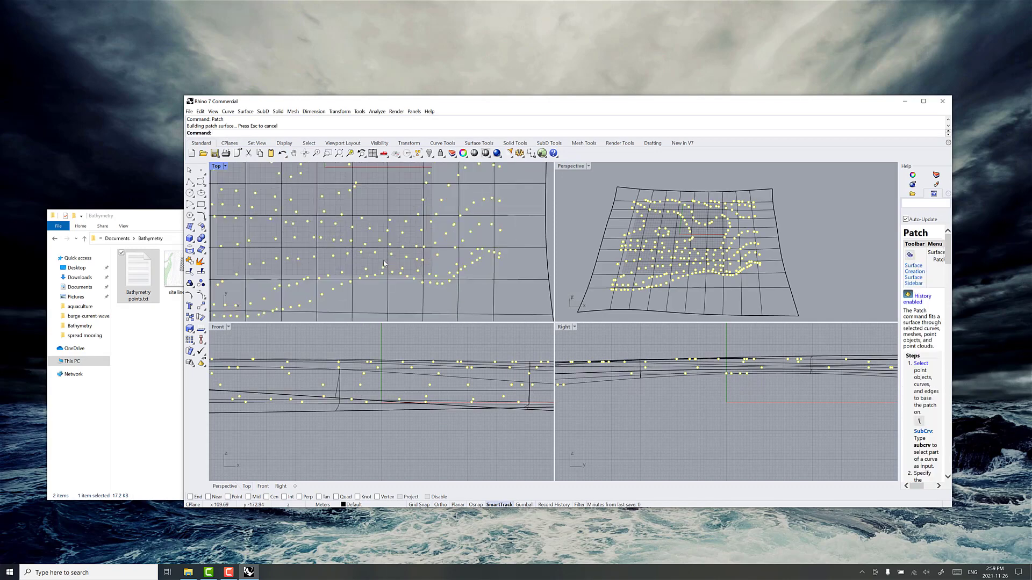
{"action": "right_click_drag", "start_coordinate": [589, 234], "coordinate": [598, 279]}
{"action": "scroll", "coordinate": [652, 205], "scroll_direction": "up", "scroll_amount": 5}
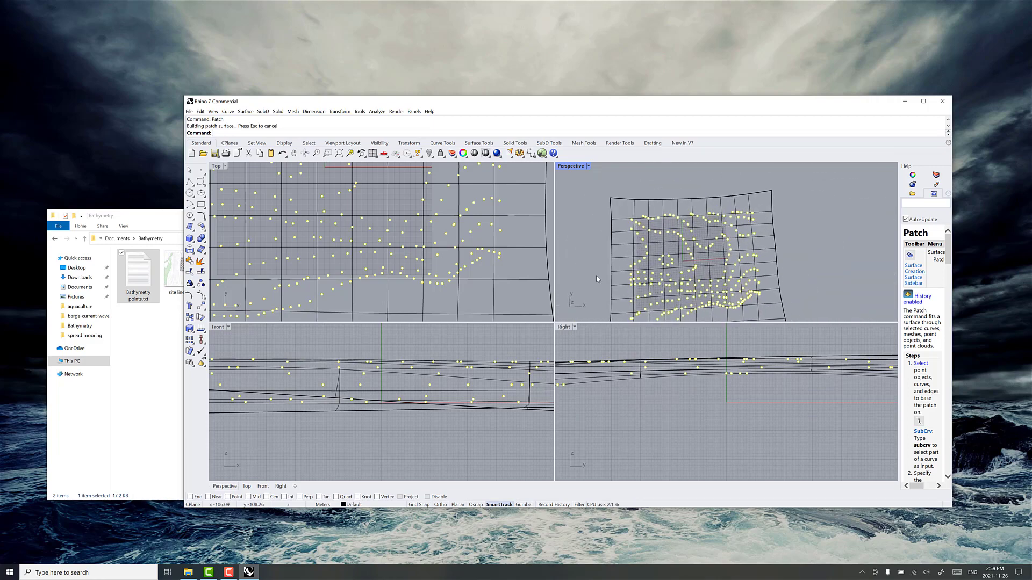
{"action": "scroll", "coordinate": [434, 253], "scroll_direction": "down", "scroll_amount": 3}
{"action": "right_click_drag", "start_coordinate": [418, 223], "coordinate": [418, 248]}
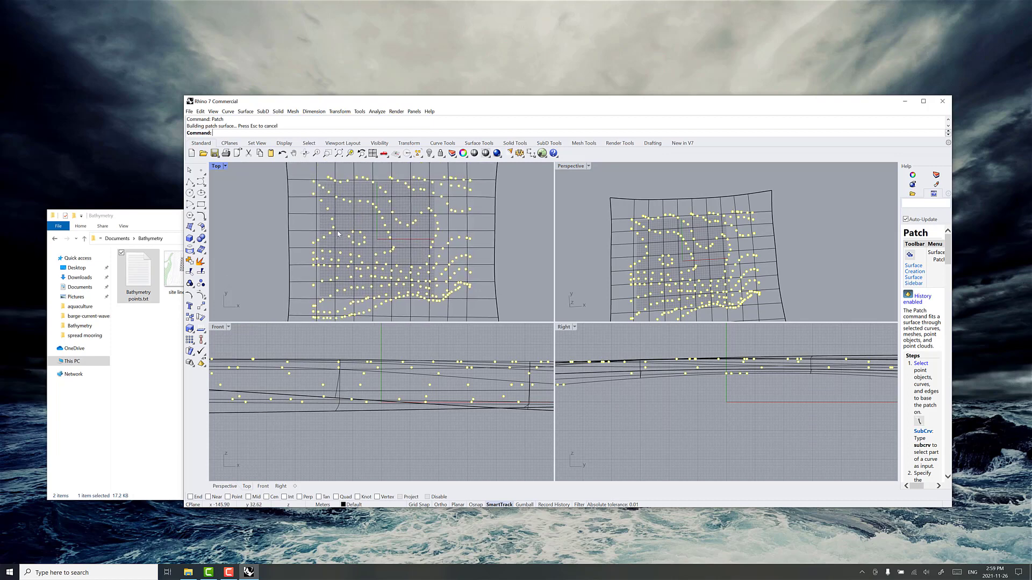
{"action": "right_click_drag", "start_coordinate": [338, 234], "coordinate": [345, 226]}
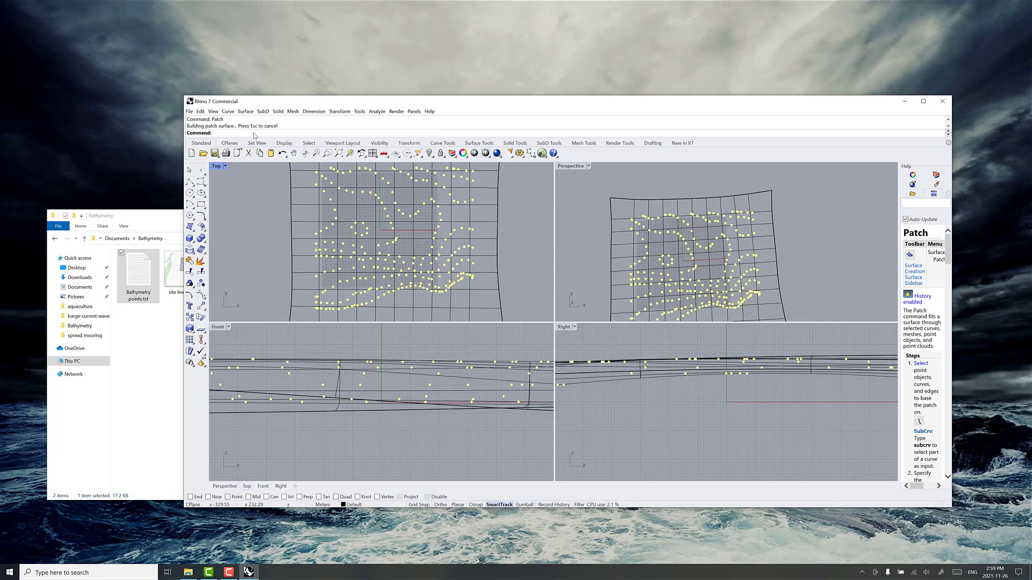
{"action": "type", "text": "line"}
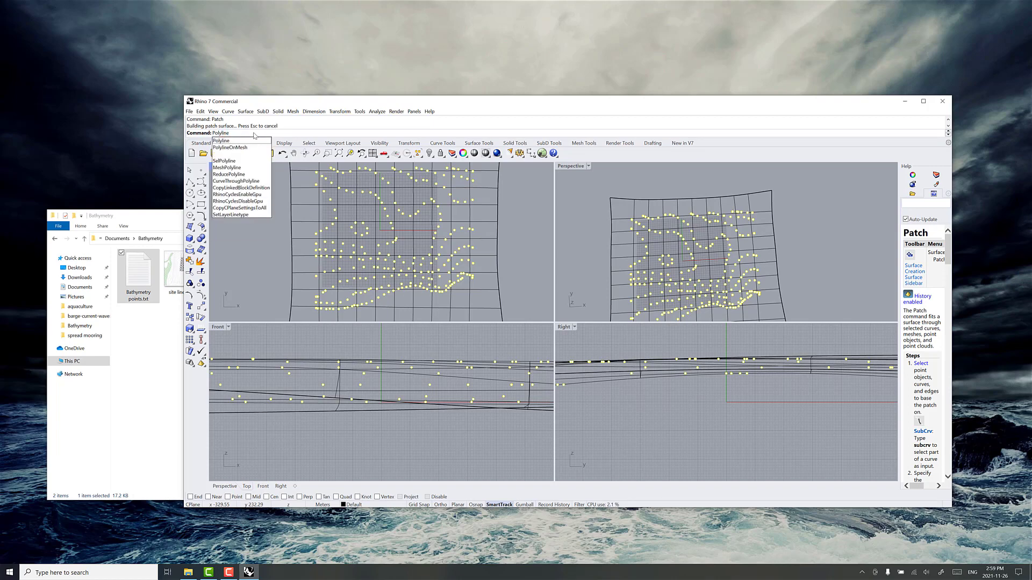
{"action": "key", "text": "Return"}
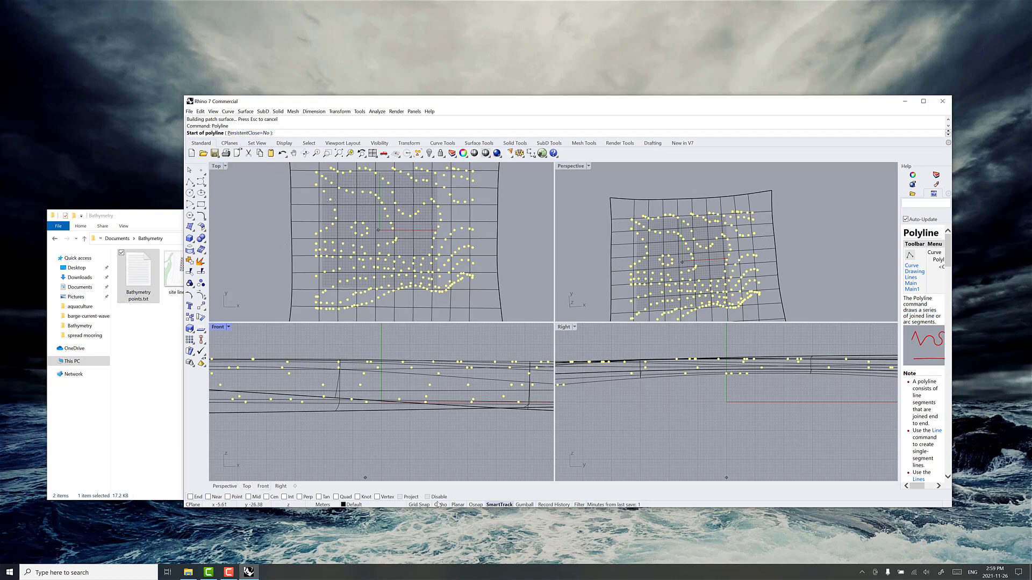
{"action": "left_click", "coordinate": [476, 505]}
{"action": "left_click", "coordinate": [478, 506]}
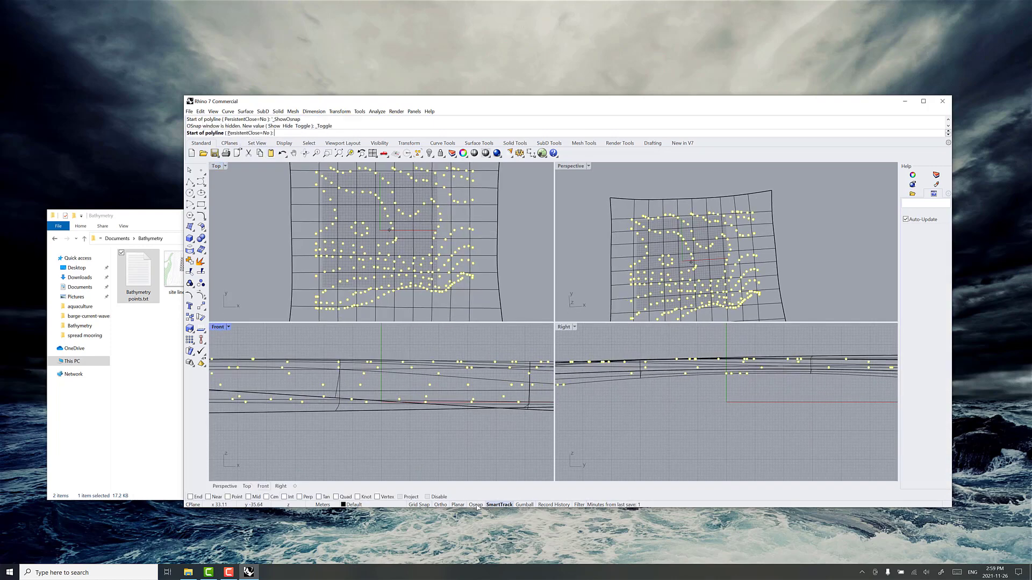
{"action": "left_click", "coordinate": [191, 497]}
{"action": "left_click", "coordinate": [208, 497]}
{"action": "left_click", "coordinate": [228, 497]}
- Trace a closed polyline around the perimeter of the bathymetry points in the top view, snapping to the outermost points
{"action": "scroll", "coordinate": [306, 181], "scroll_direction": "down", "scroll_amount": 5}
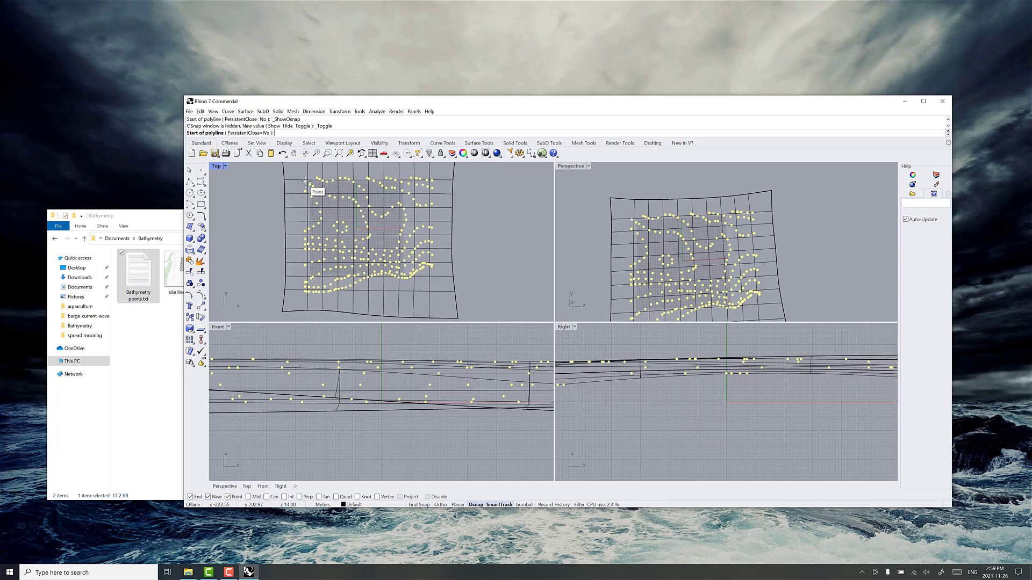
{"action": "left_click", "coordinate": [309, 183]}
{"action": "left_click", "coordinate": [321, 178]}
{"action": "left_click", "coordinate": [354, 178]}
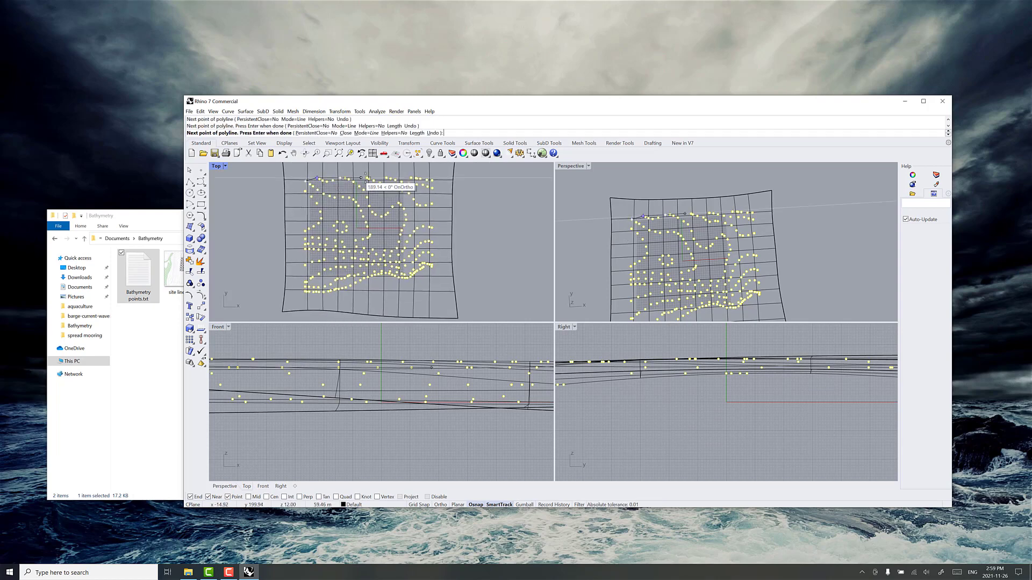
{"action": "left_click", "coordinate": [368, 177]}
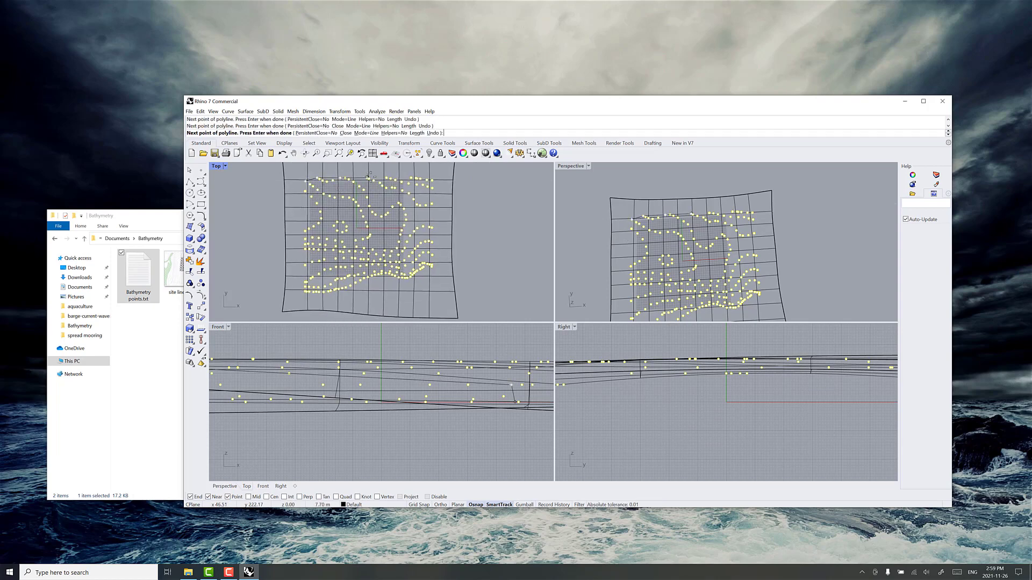
{"action": "left_click", "coordinate": [412, 177]}
{"action": "left_click", "coordinate": [432, 178]}
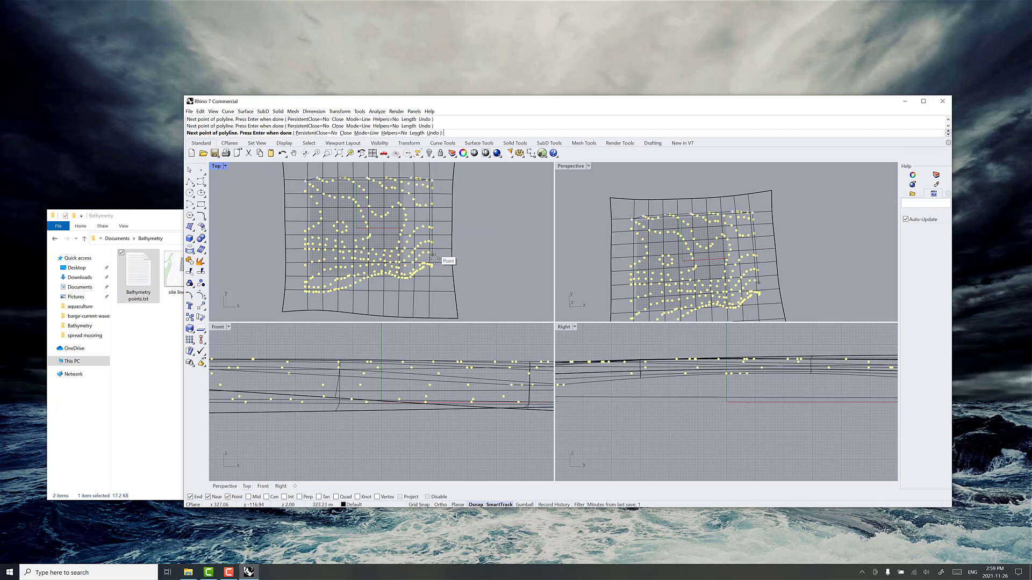
{"action": "left_click", "coordinate": [433, 265]}
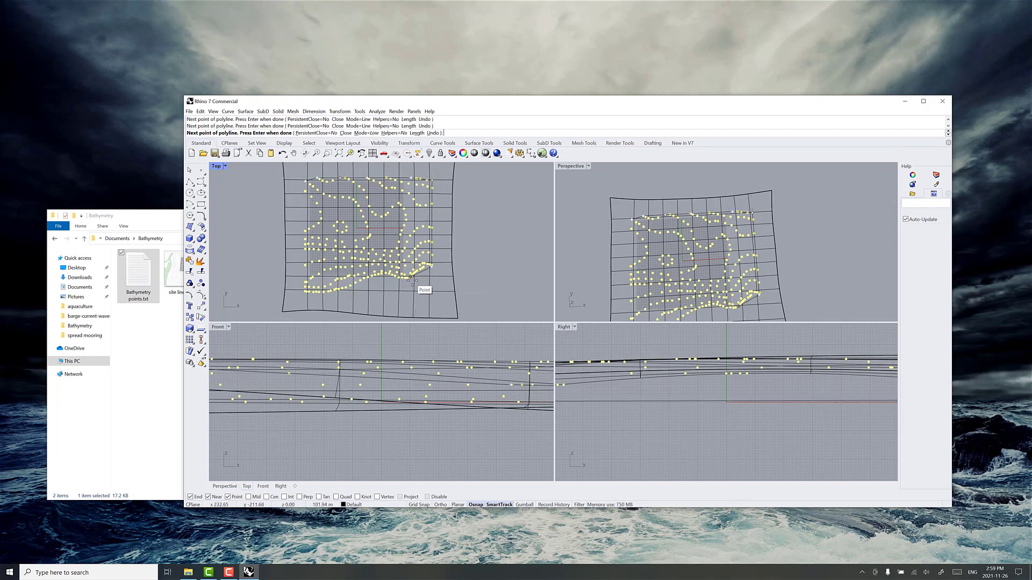
{"action": "left_click", "coordinate": [407, 278]}
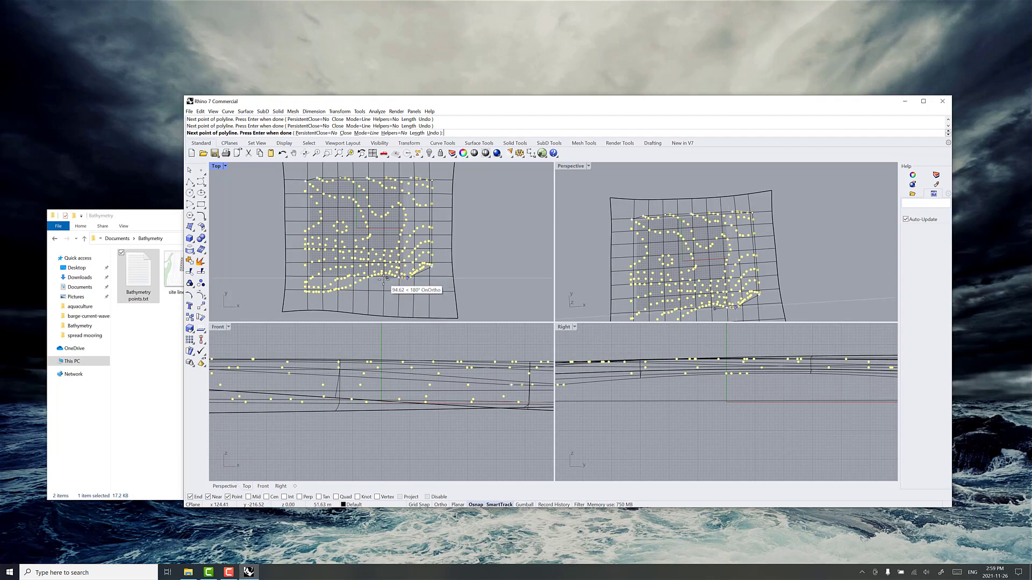
{"action": "left_click", "coordinate": [375, 277]}
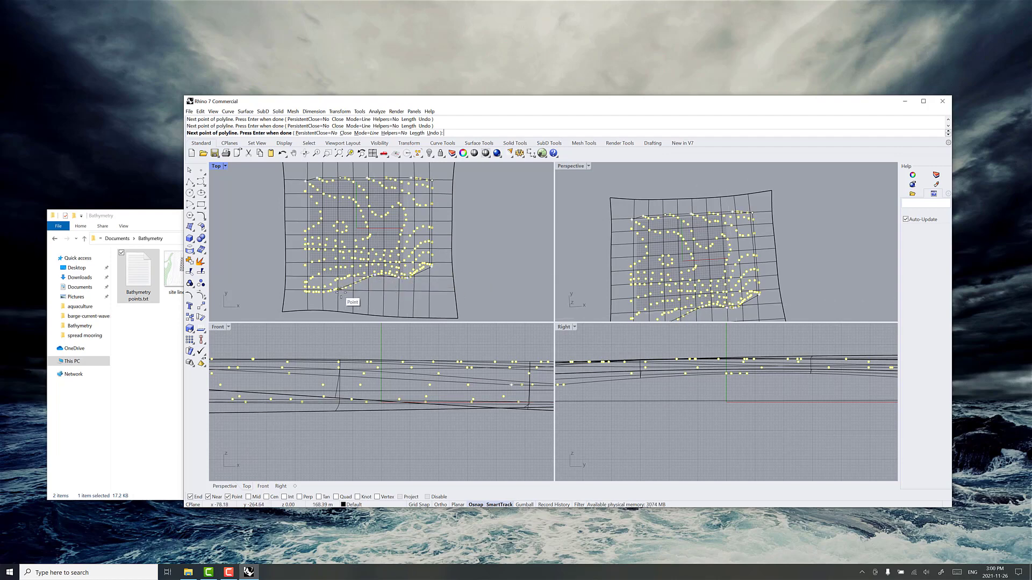
{"action": "left_click", "coordinate": [348, 291]}
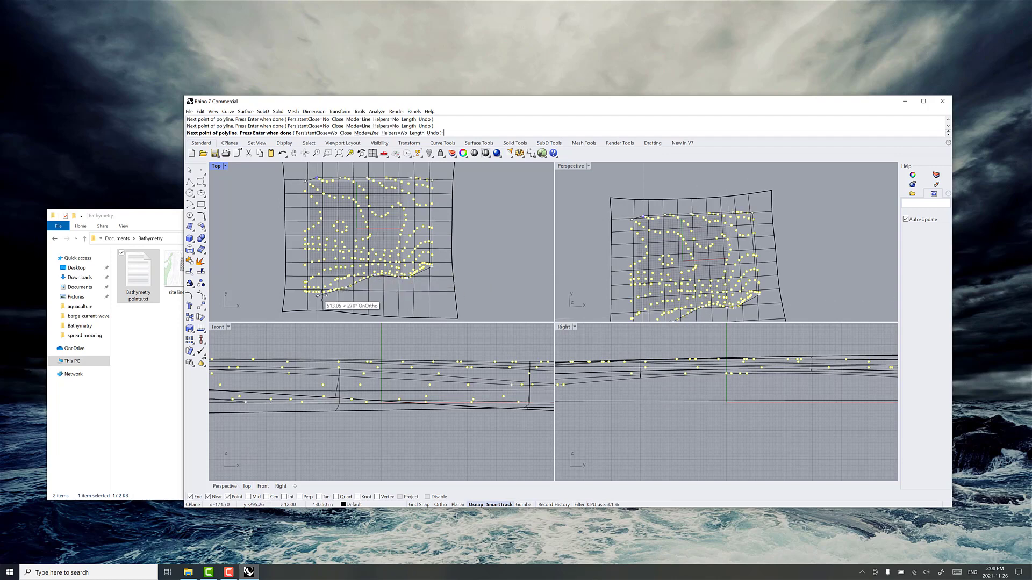
{"action": "left_click", "coordinate": [323, 294]}
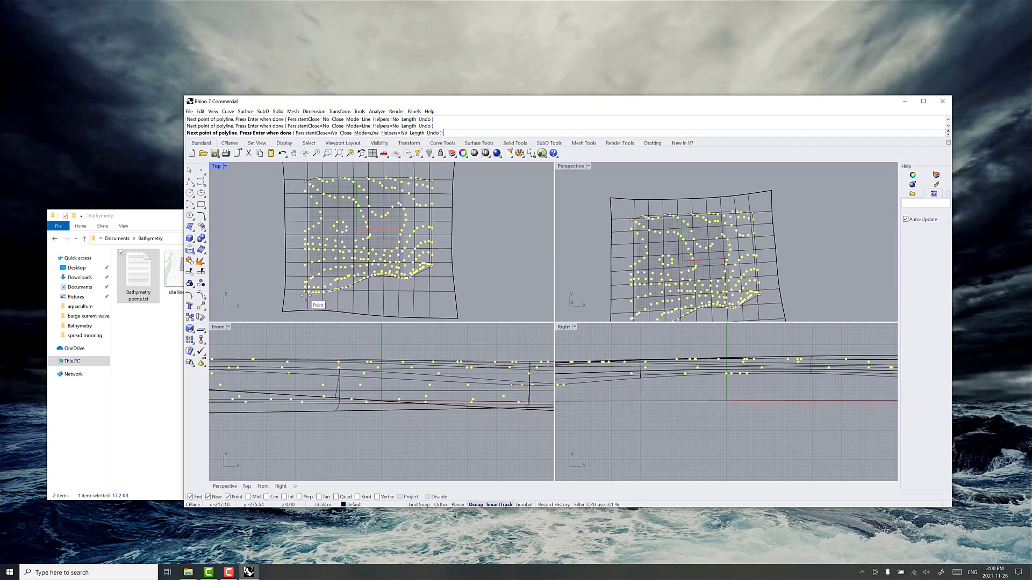
{"action": "left_click", "coordinate": [305, 295]}
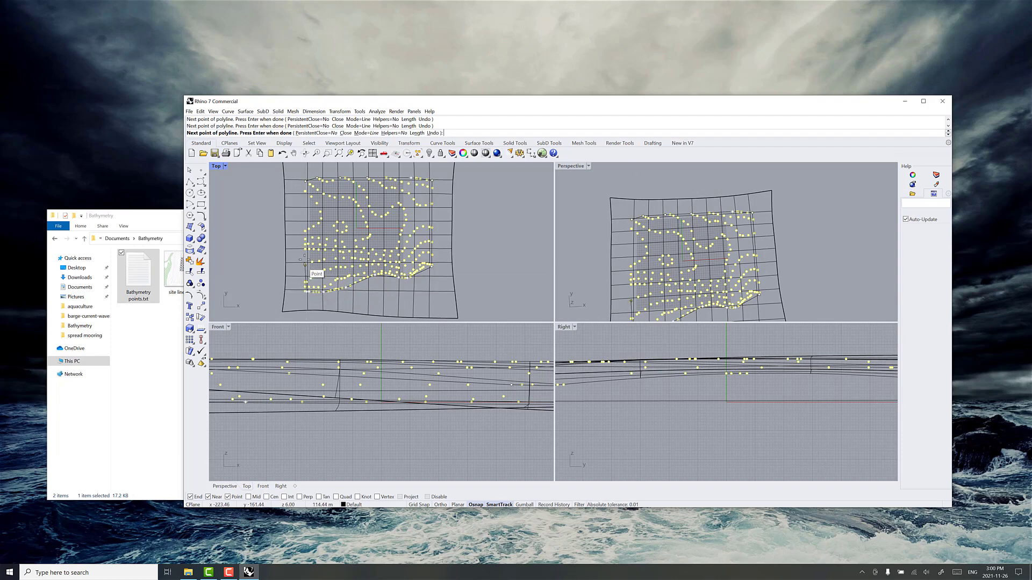
{"action": "left_click", "coordinate": [305, 230]}
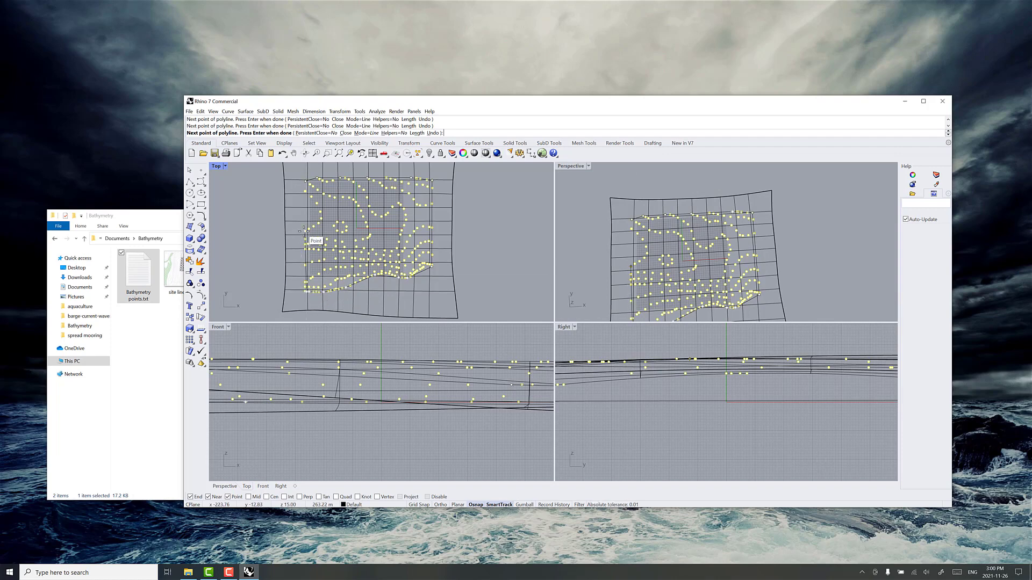
{"action": "left_click", "coordinate": [304, 190]}
{"action": "key", "text": "Return"}
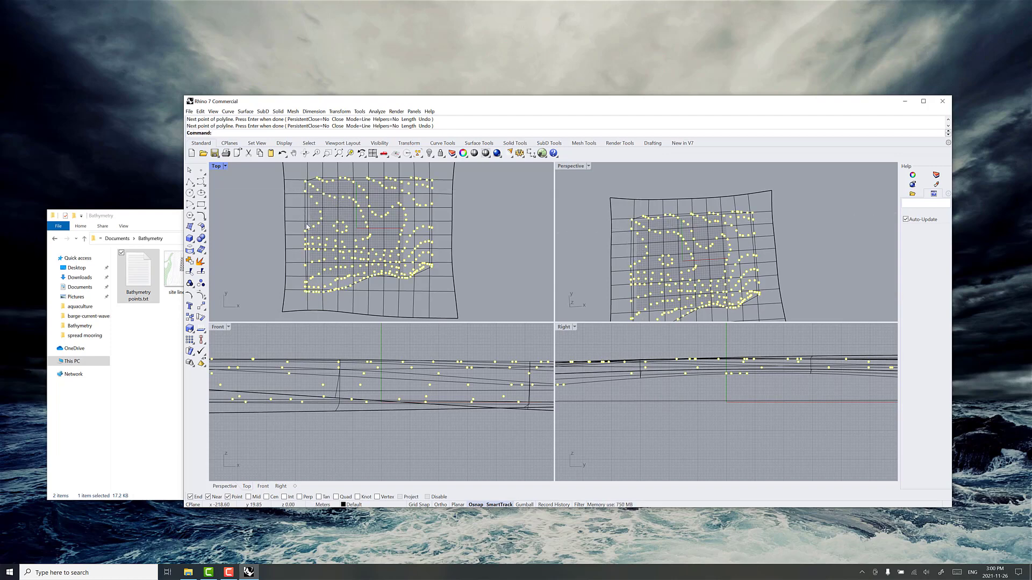
- Trim away the patch surface outside the closed perimeter polyline, using that polyline as the cutting object
{"action": "scroll", "coordinate": [309, 230], "scroll_direction": "up", "scroll_amount": 3}
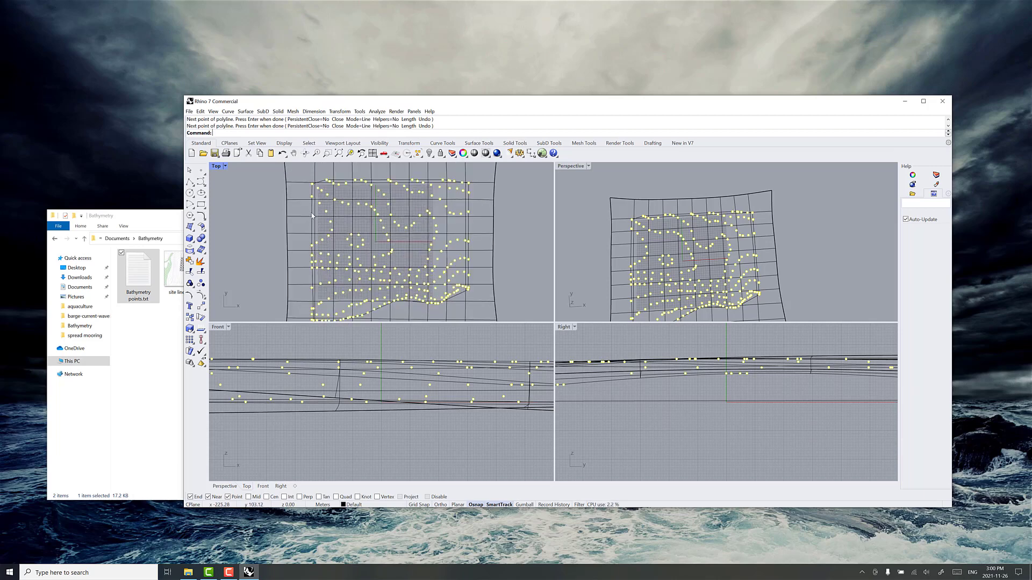
{"action": "left_click", "coordinate": [312, 215]}
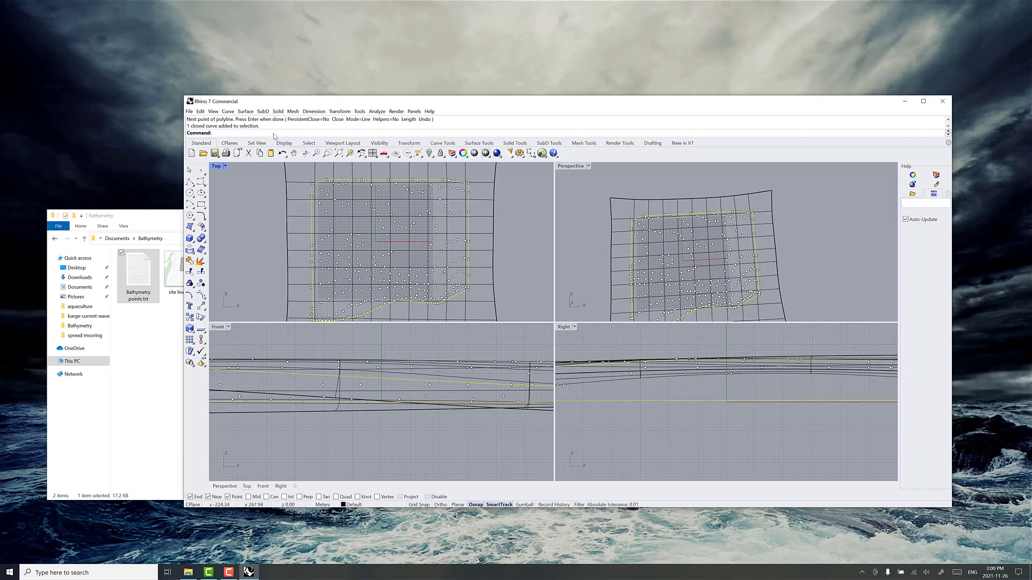
{"action": "type", "text": "trim"}
{"action": "key", "text": "Return"}
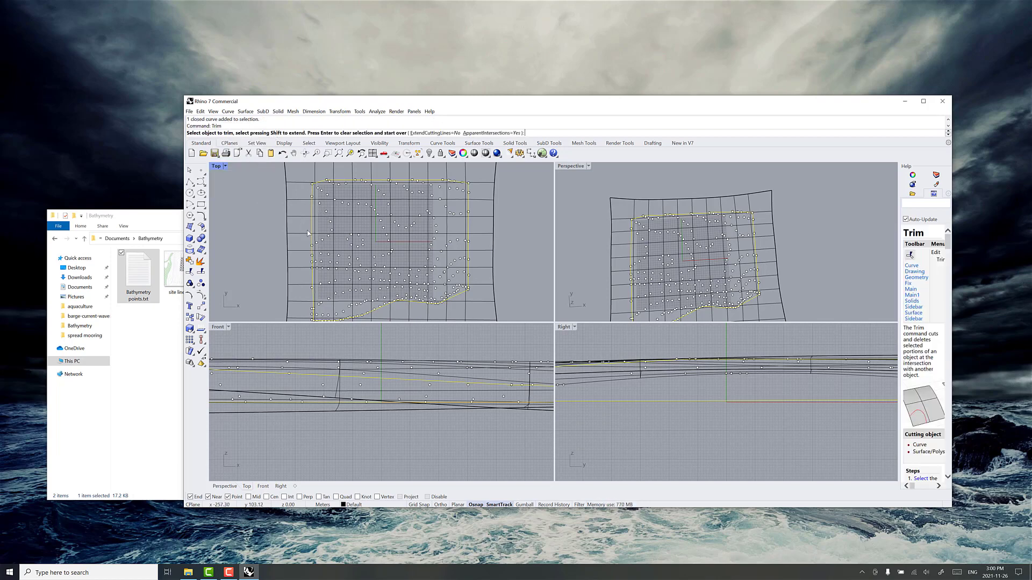
{"action": "left_click", "coordinate": [296, 184]}
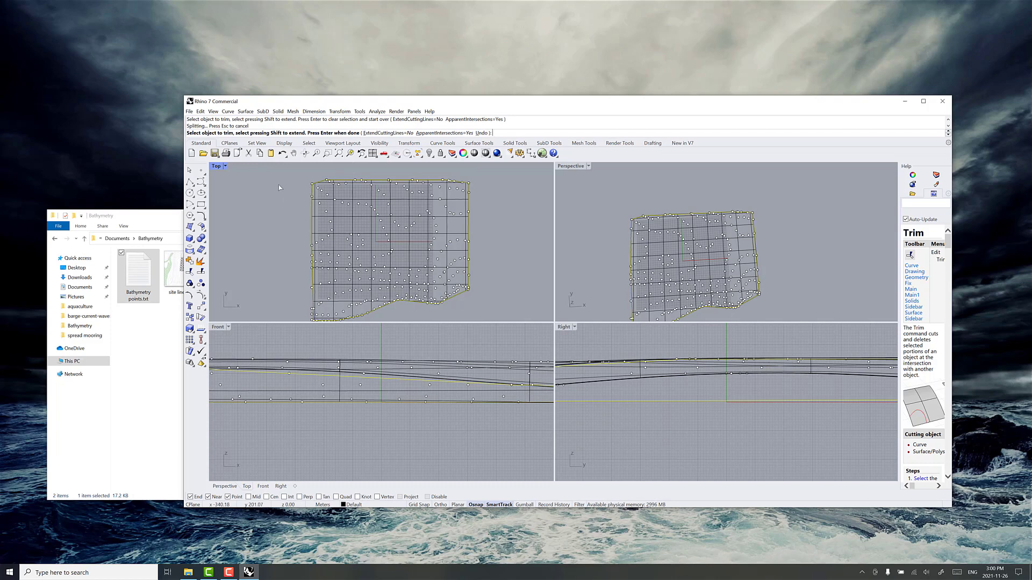
- Finish the trim and delete all the bathymetry points and the perimeter polyline, keeping only the trimmed seabed surface
{"action": "key", "text": "Return"}
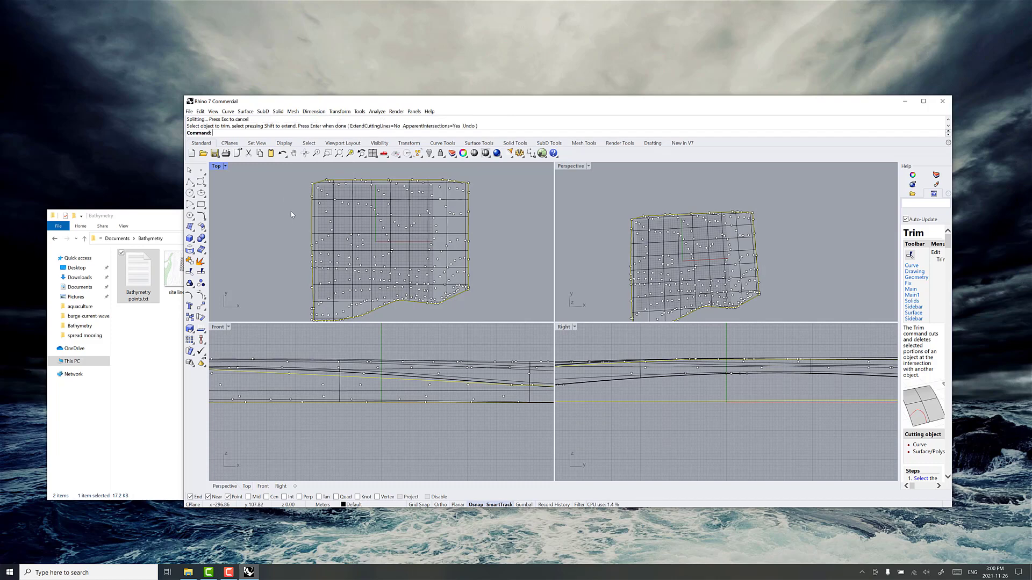
{"action": "scroll", "coordinate": [291, 215], "scroll_direction": "down", "scroll_amount": 2}
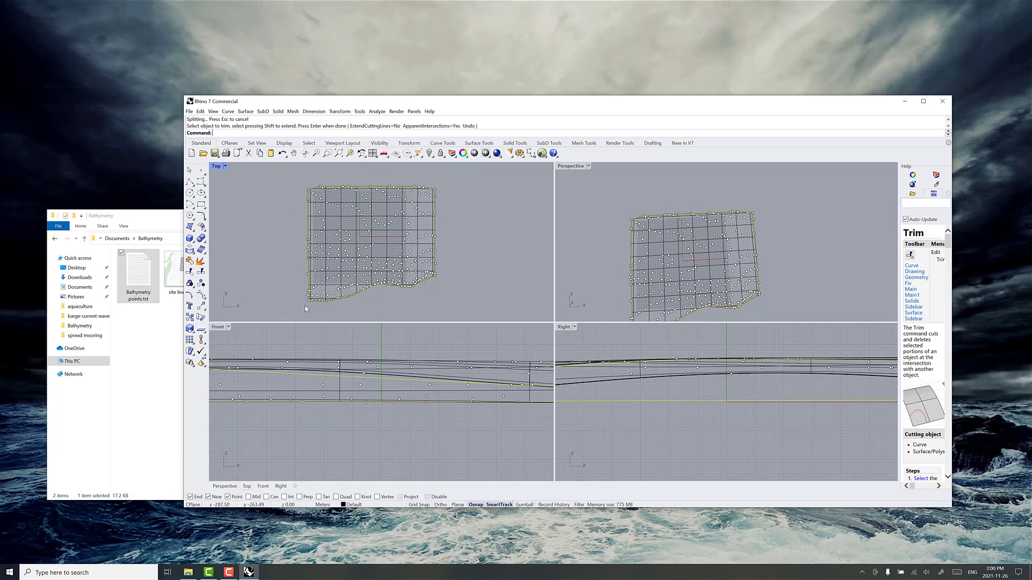
{"action": "left_click_drag", "start_coordinate": [288, 172], "coordinate": [454, 318]}
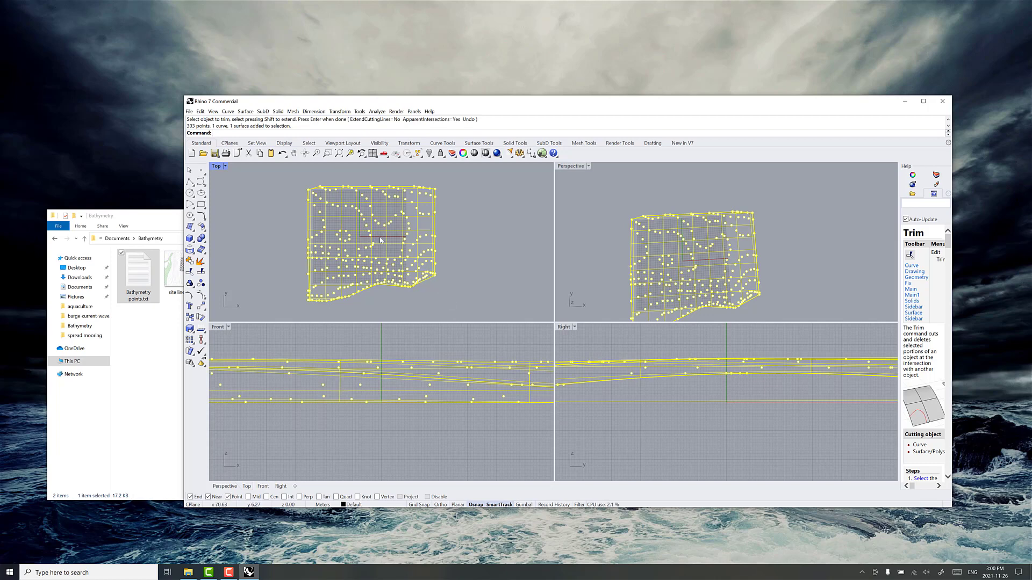
{"action": "left_click", "coordinate": [419, 233], "text": "ctrl"}
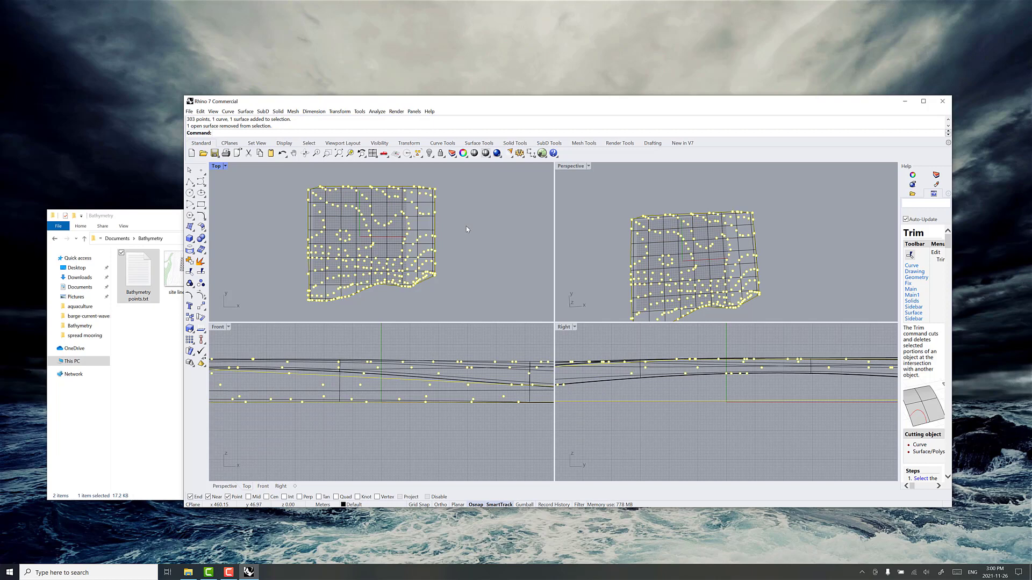
{"action": "key", "text": "Delete"}
- Run the Mesh command on the trimmed seabed surface and preview the polygon mesh at the preset density
{"action": "right_click_drag", "start_coordinate": [603, 268], "coordinate": [631, 234]}
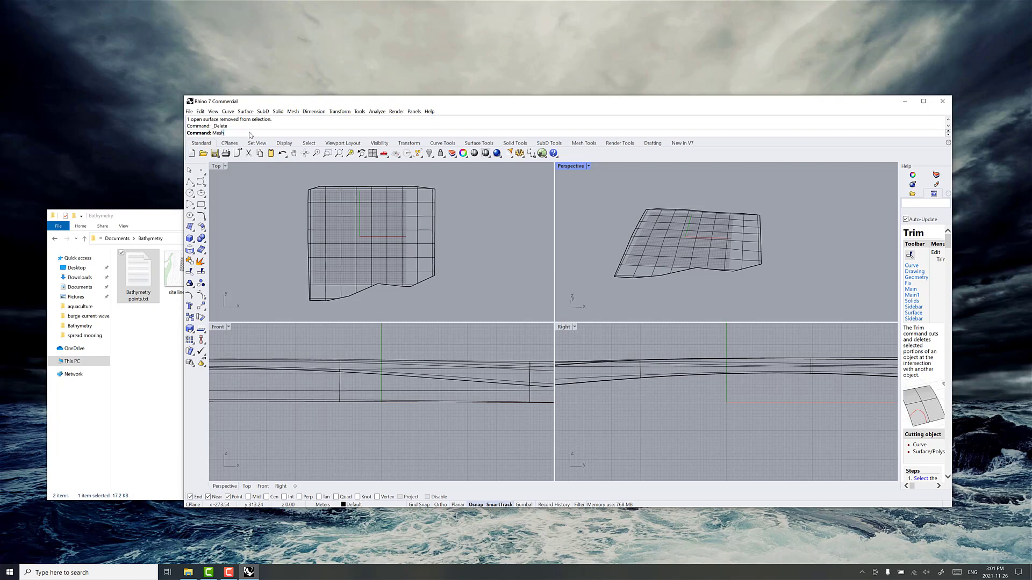
{"action": "key", "text": "Return"}
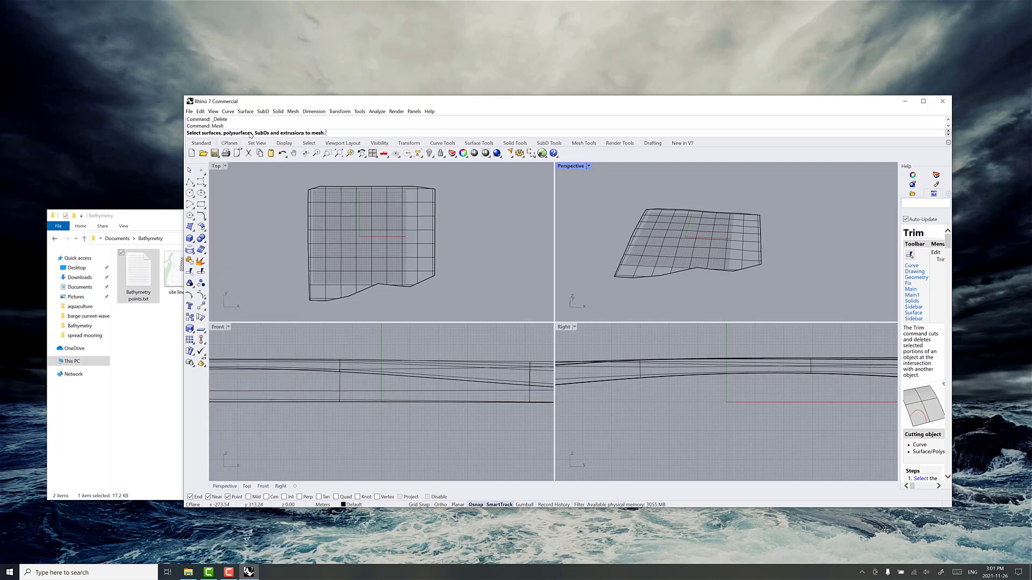
{"action": "left_click", "coordinate": [675, 250]}
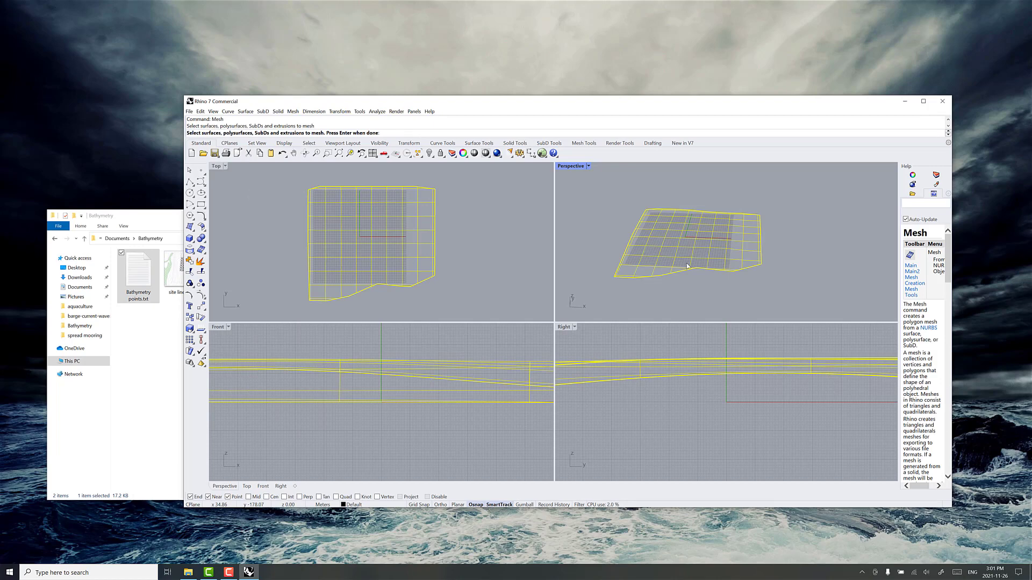
{"action": "key", "text": "Return"}
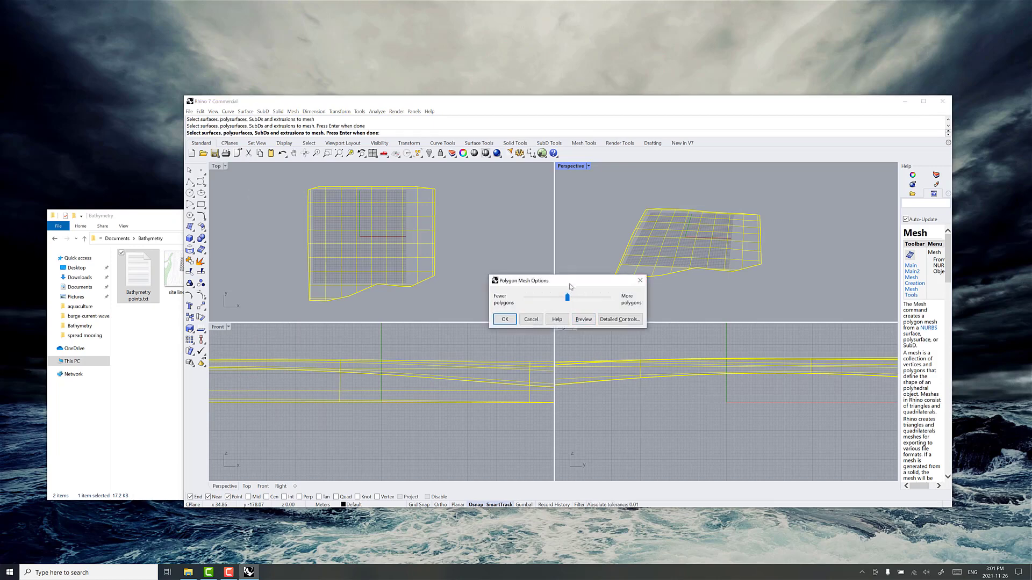
{"action": "left_click_drag", "start_coordinate": [571, 286], "coordinate": [534, 201]}
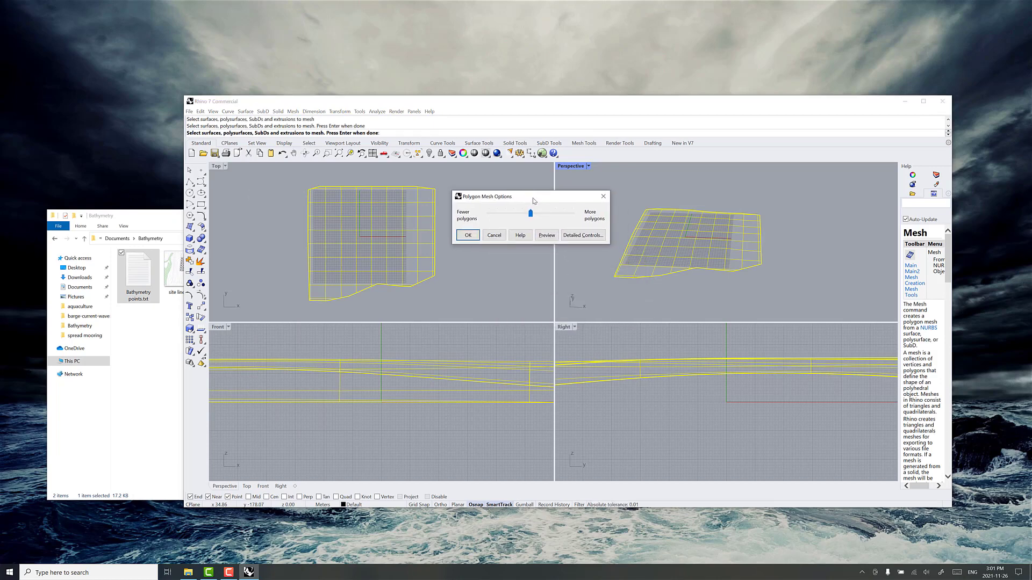
{"action": "left_click", "coordinate": [547, 235]}
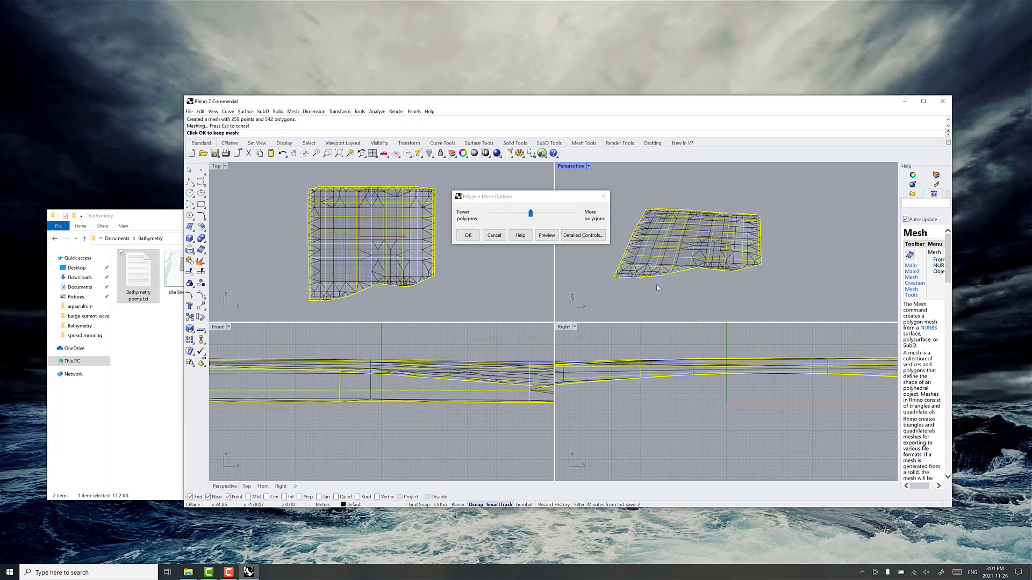
- Raise the mesh density towards more polygons, preview the finer mesh and accept it
{"action": "right_click_drag", "start_coordinate": [726, 247], "coordinate": [565, 231]}
{"action": "scroll", "coordinate": [687, 264], "scroll_direction": "up", "scroll_amount": 6}
{"action": "left_click_drag", "start_coordinate": [533, 217], "coordinate": [547, 216]}
{"action": "left_click", "coordinate": [547, 235]}
{"action": "right_click_drag", "start_coordinate": [608, 270], "coordinate": [731, 260]}
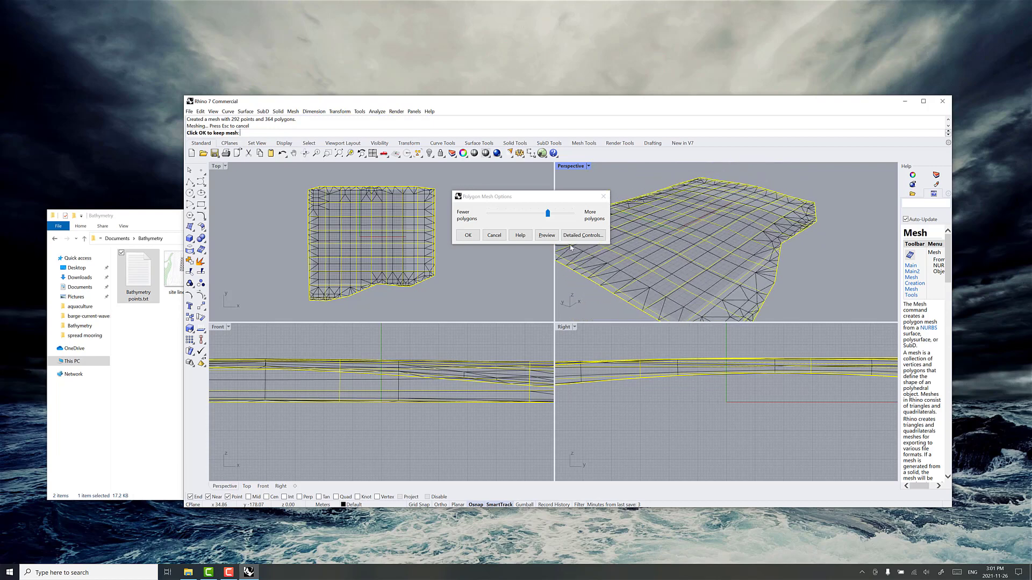
{"action": "left_click", "coordinate": [468, 235]}
{"action": "scroll", "coordinate": [599, 276], "scroll_direction": "down", "scroll_amount": 3}
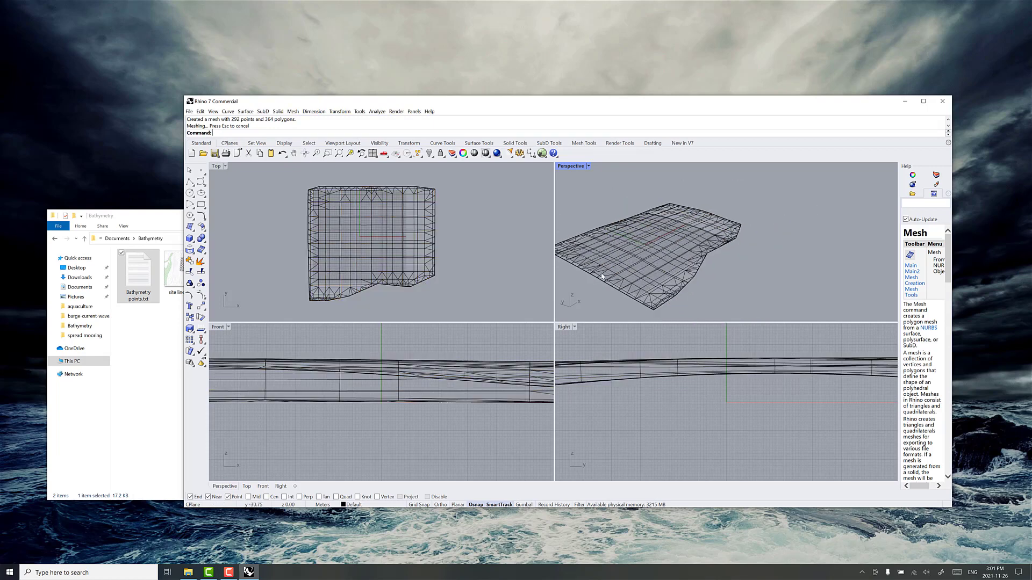
- Select only the original seabed surface beneath the overlapping mesh and delete it, keeping the mesh
{"action": "right_click_drag", "start_coordinate": [632, 265], "coordinate": [662, 240]}
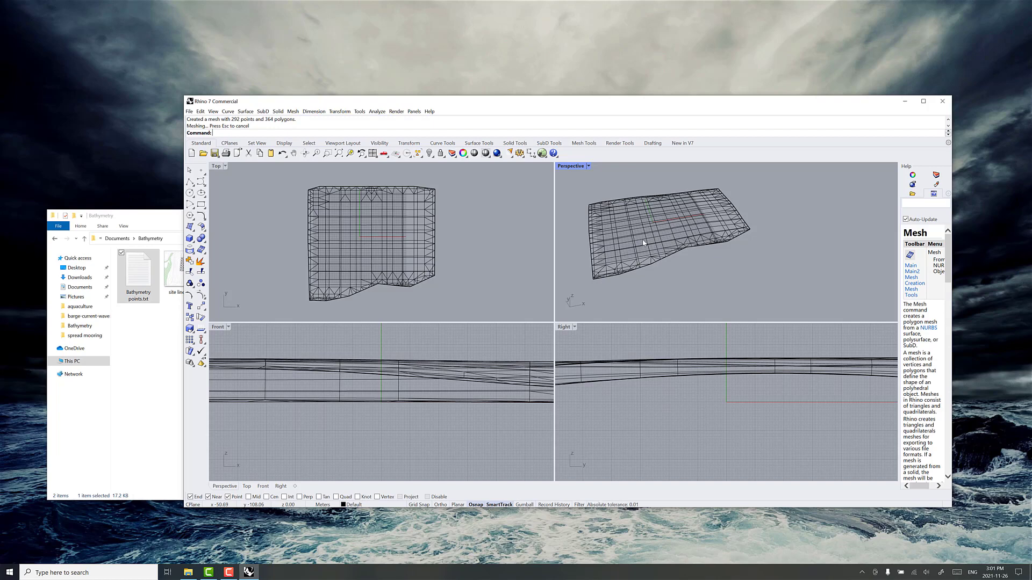
{"action": "left_click", "coordinate": [639, 250]}
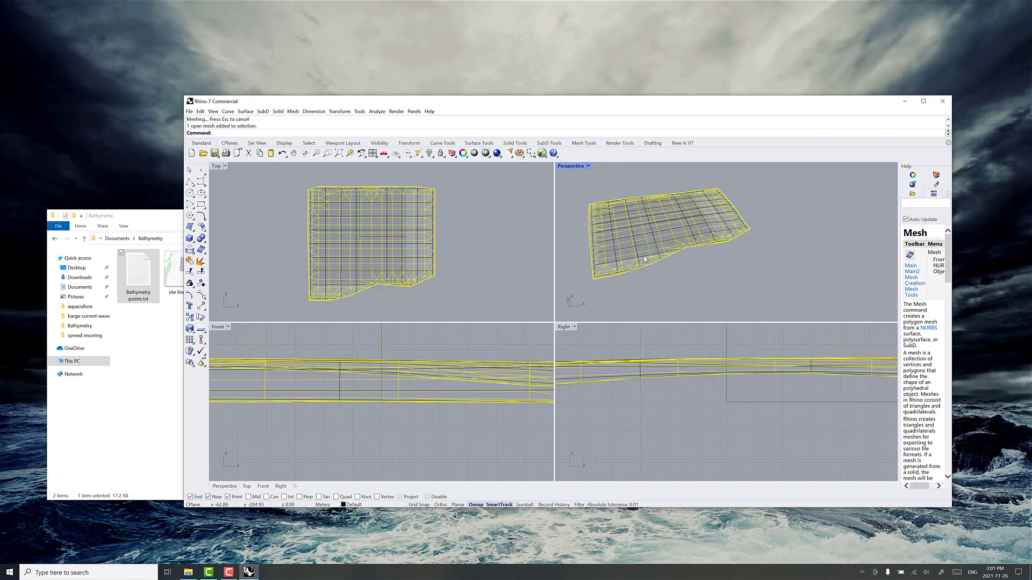
{"action": "left_click", "coordinate": [578, 195]}
{"action": "left_click_drag", "start_coordinate": [563, 185], "coordinate": [761, 295]}
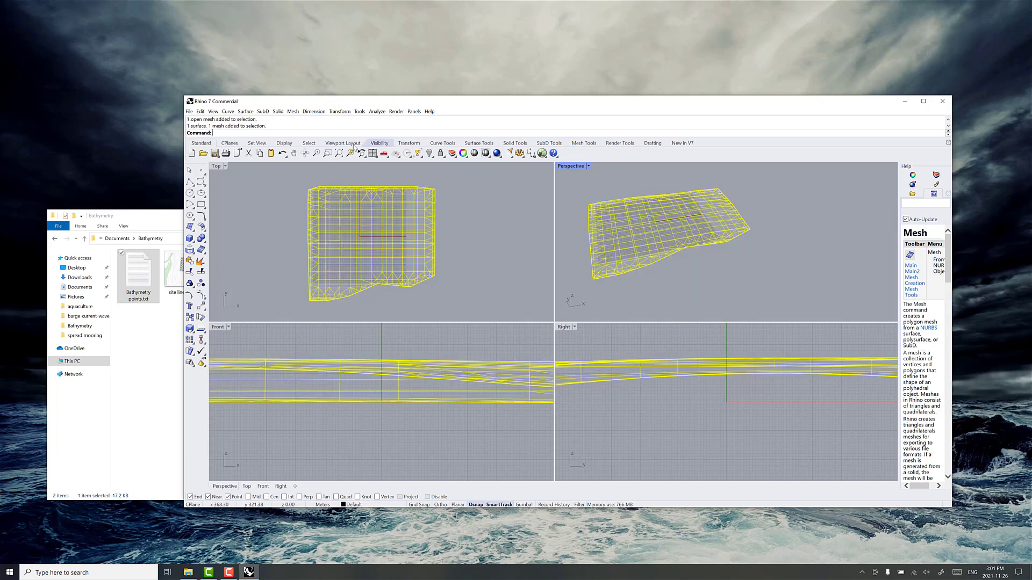
{"action": "scroll", "coordinate": [601, 225], "scroll_direction": "up", "scroll_amount": 5}
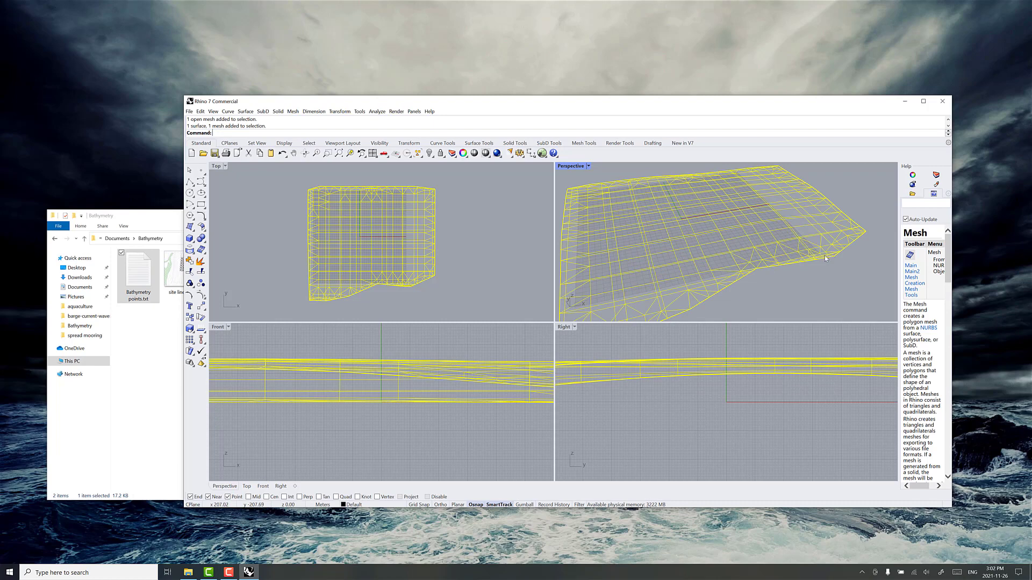
{"action": "left_click", "coordinate": [829, 254], "text": "ctrl"}
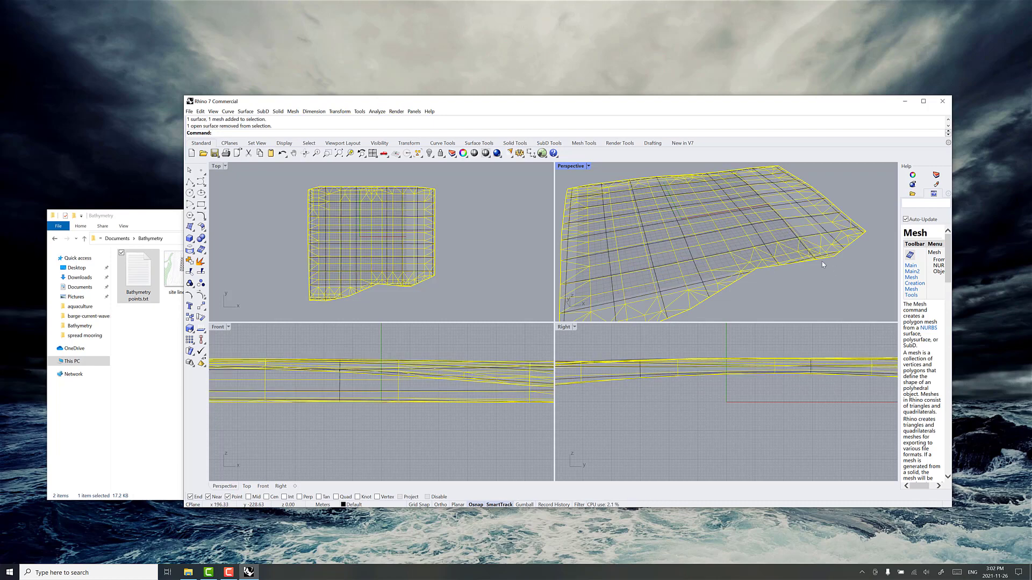
{"action": "left_click", "coordinate": [816, 260], "text": "ctrl"}
{"action": "left_click", "coordinate": [791, 235]}
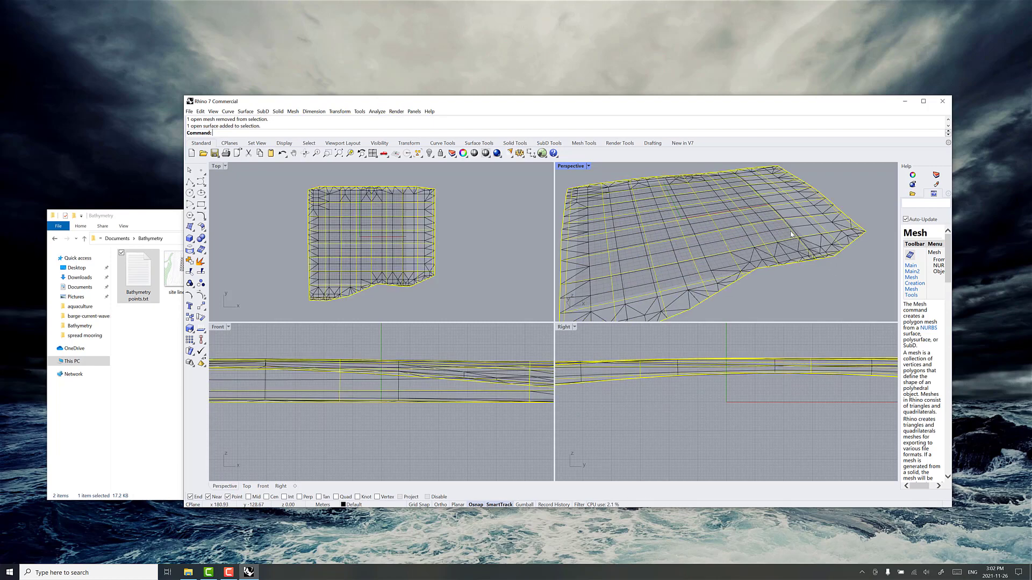
{"action": "right_click_drag", "start_coordinate": [636, 216], "coordinate": [651, 226]}
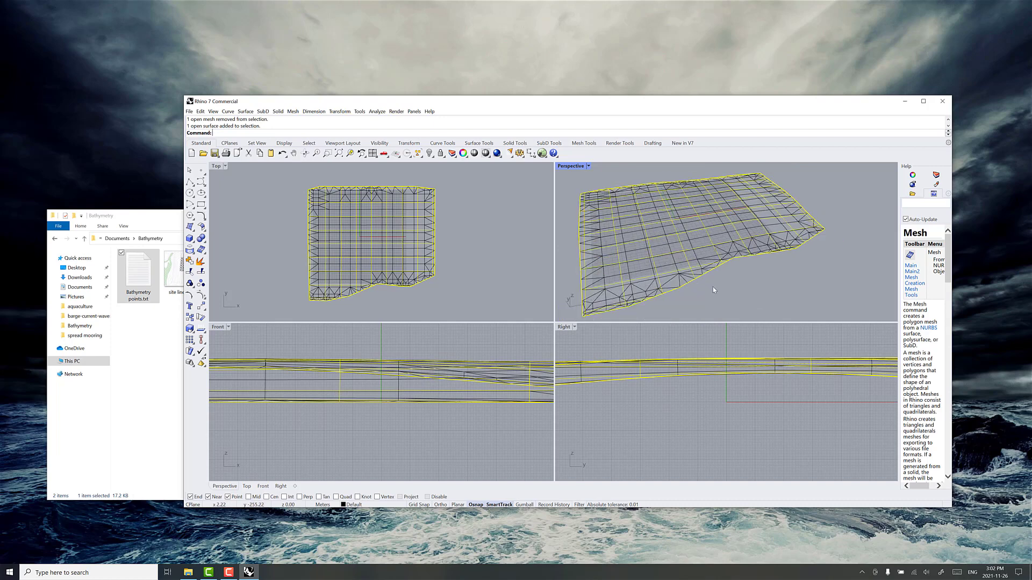
{"action": "key", "text": "Delete"}
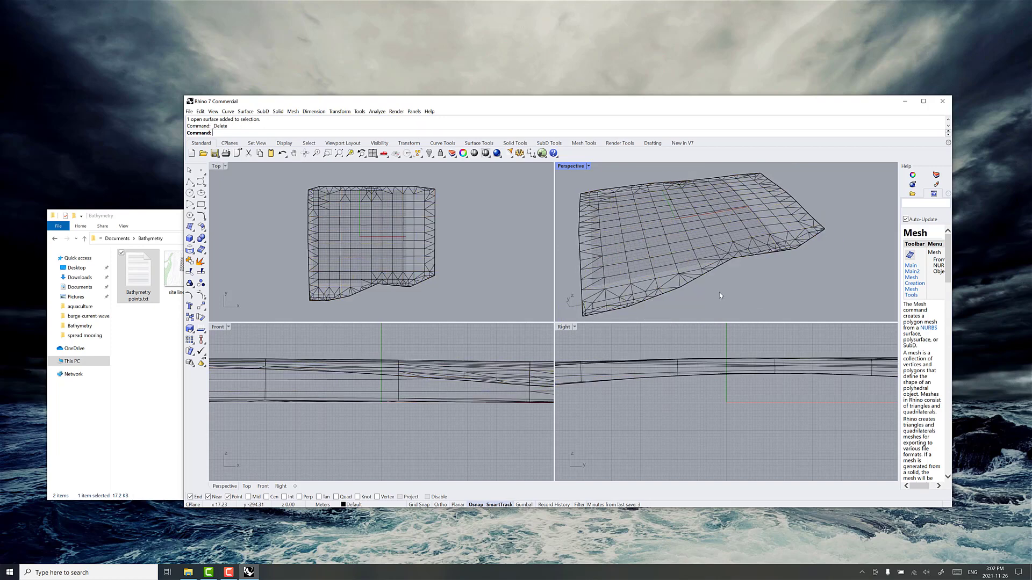
- Examine the shape of the seabed mesh from above, below and edge-on in the perspective view
{"action": "scroll", "coordinate": [745, 285], "scroll_direction": "down", "scroll_amount": 2}
{"action": "right_click_drag", "start_coordinate": [741, 295], "coordinate": [760, 253]}
{"action": "mouse_move", "coordinate": [718, 288]}
{"action": "right_mouse_down"}
{"action": "mouse_move", "coordinate": [727, 290]}
{"action": "mouse_move", "coordinate": [712, 282]}
{"action": "right_mouse_up"}
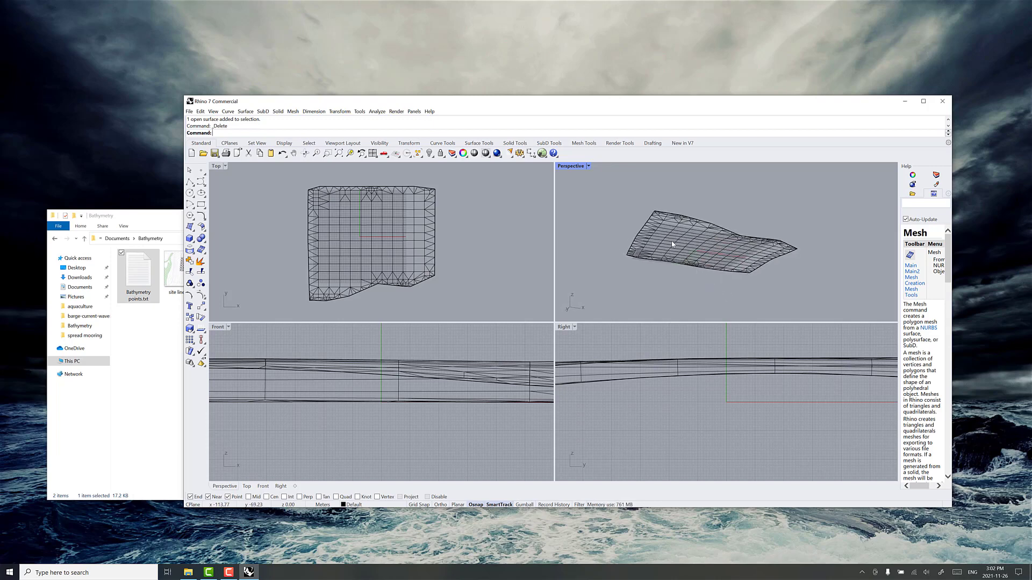
{"action": "right_click_drag", "start_coordinate": [651, 280], "coordinate": [686, 294]}
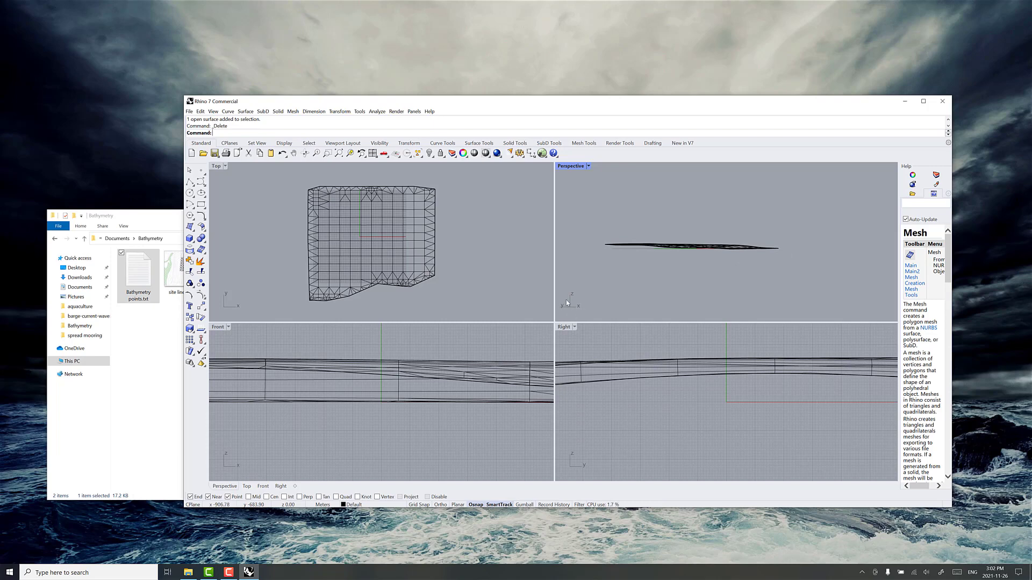
{"action": "right_click_drag", "start_coordinate": [595, 299], "coordinate": [563, 307]}
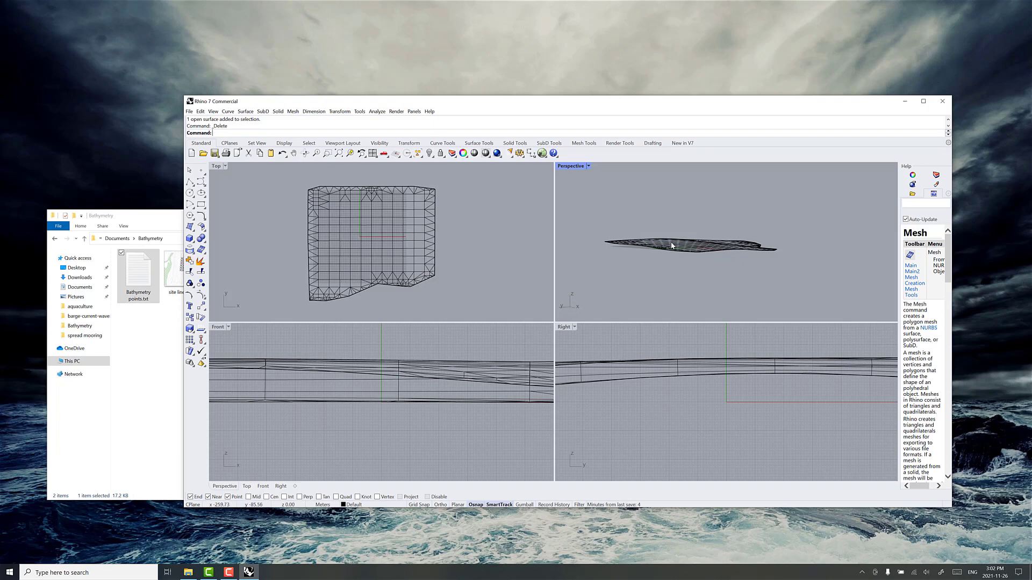
{"action": "right_click_drag", "start_coordinate": [671, 257], "coordinate": [655, 291]}
- Display the seabed mesh's normals with the Dir command and flip them to point downward
{"action": "left_click", "coordinate": [671, 259]}
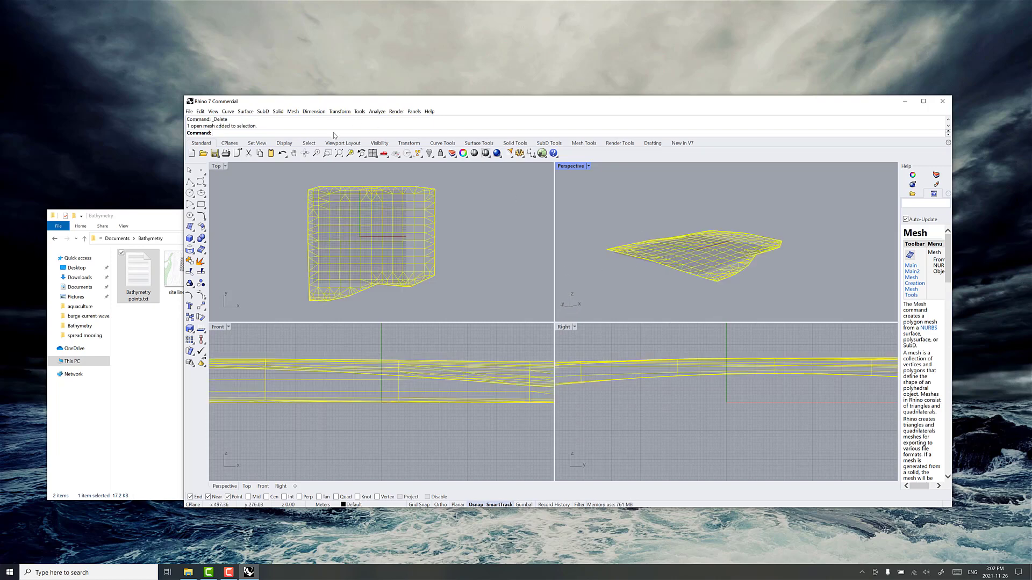
{"action": "type", "text": "Dir"}
{"action": "key", "text": "Return"}
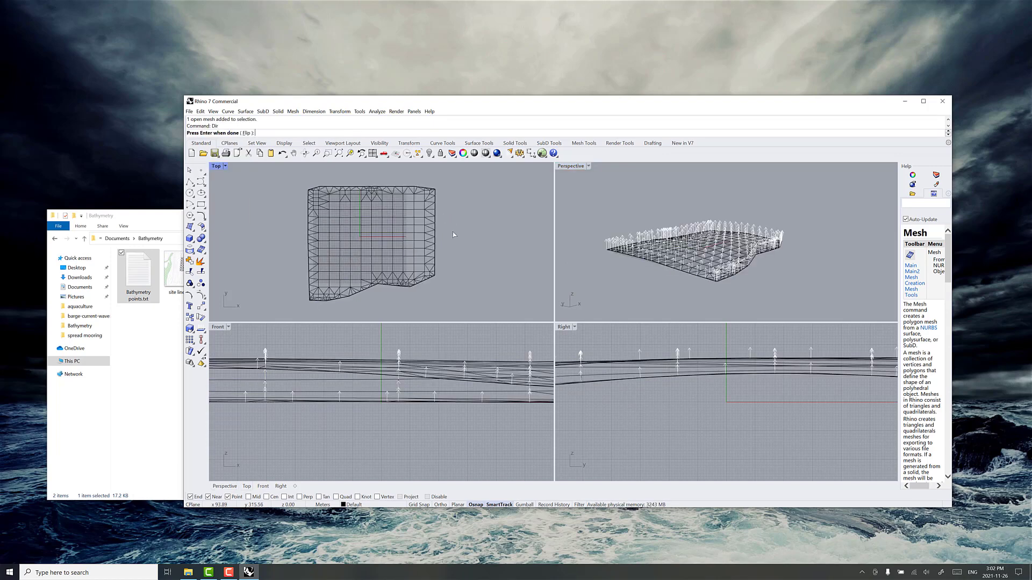
{"action": "mouse_move", "coordinate": [674, 285]}
{"action": "right_mouse_down"}
{"action": "mouse_move", "coordinate": [676, 264]}
{"action": "mouse_move", "coordinate": [667, 282]}
{"action": "right_mouse_up"}
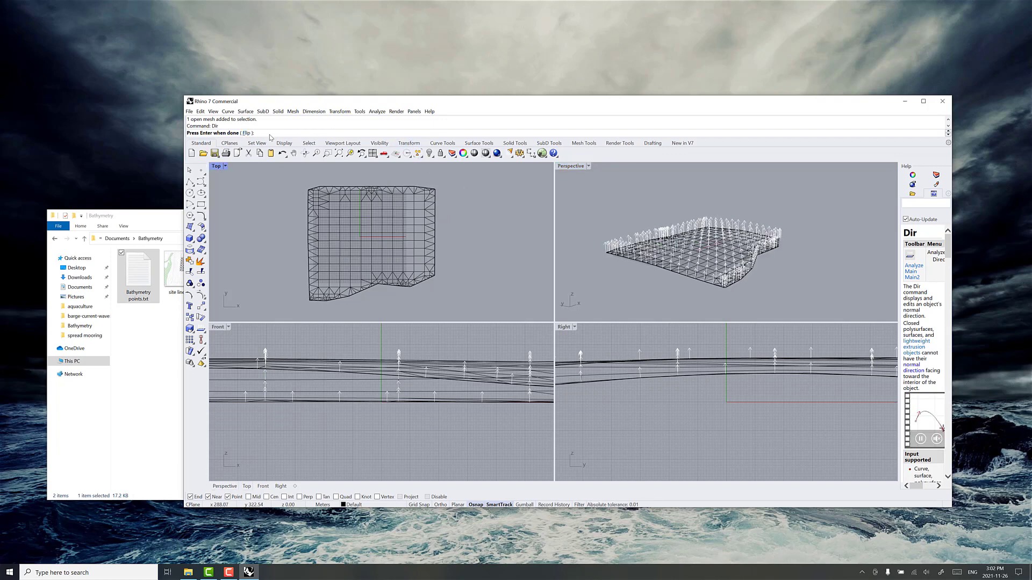
{"action": "type", "text": "f"}
{"action": "key", "text": "Return"}
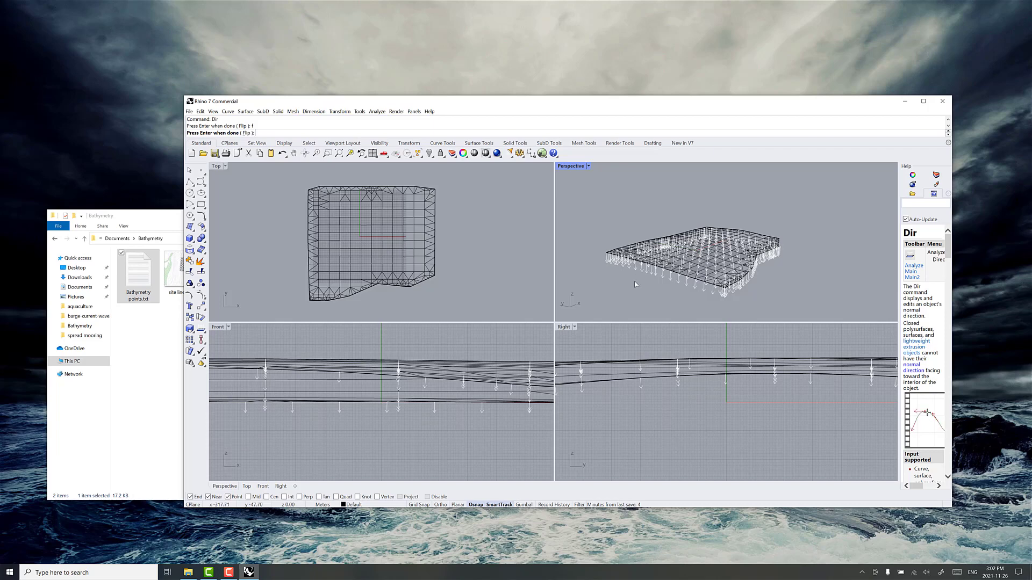
{"action": "key", "text": "Return"}
{"action": "right_click_drag", "start_coordinate": [633, 288], "coordinate": [631, 276]}
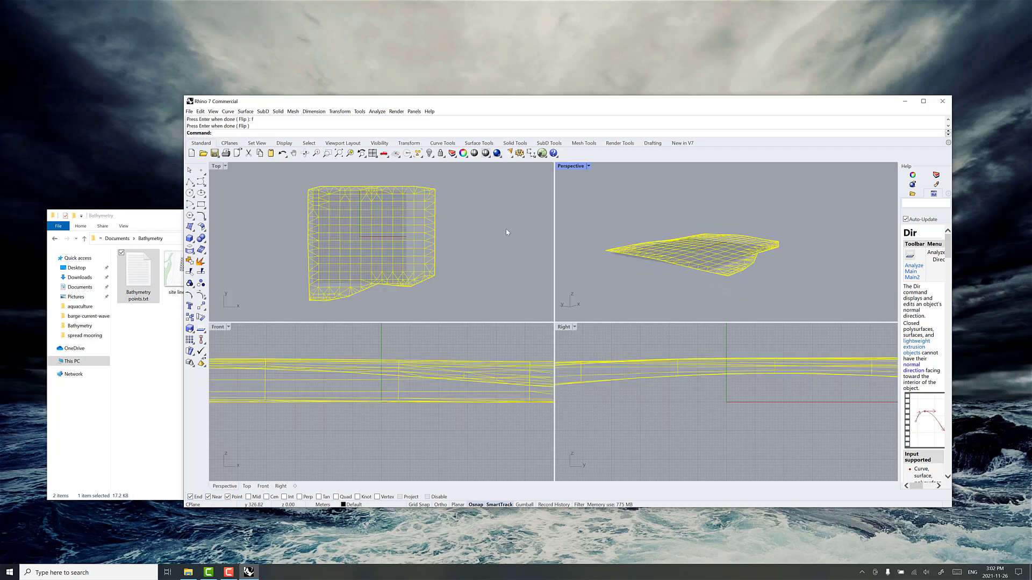
- Export the selected seabed mesh to the Documents\Bathymetry folder in OBJ format as bathymetry-points-cloud.obj
{"action": "left_click", "coordinate": [189, 112]}
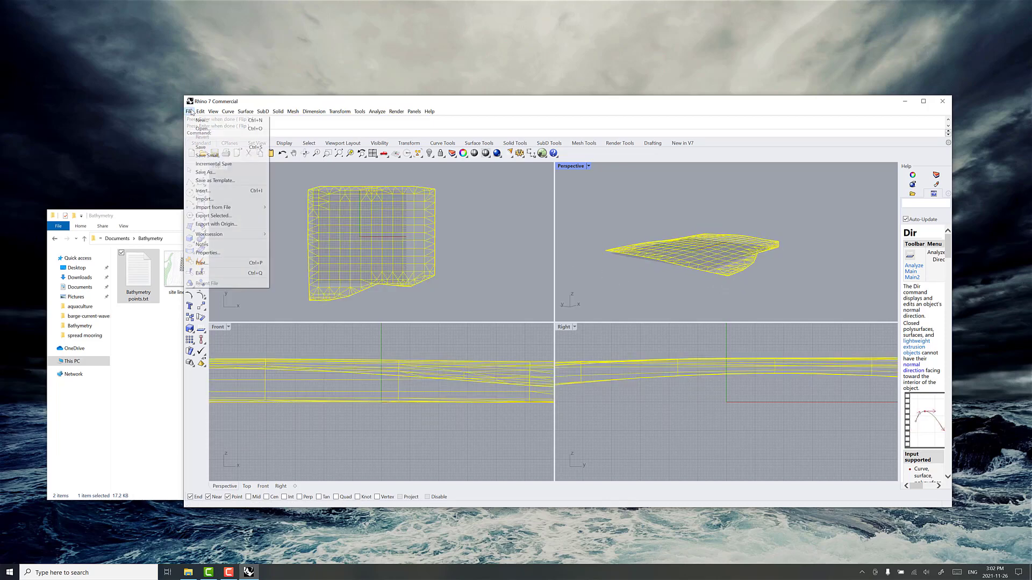
{"action": "left_click", "coordinate": [219, 217]}
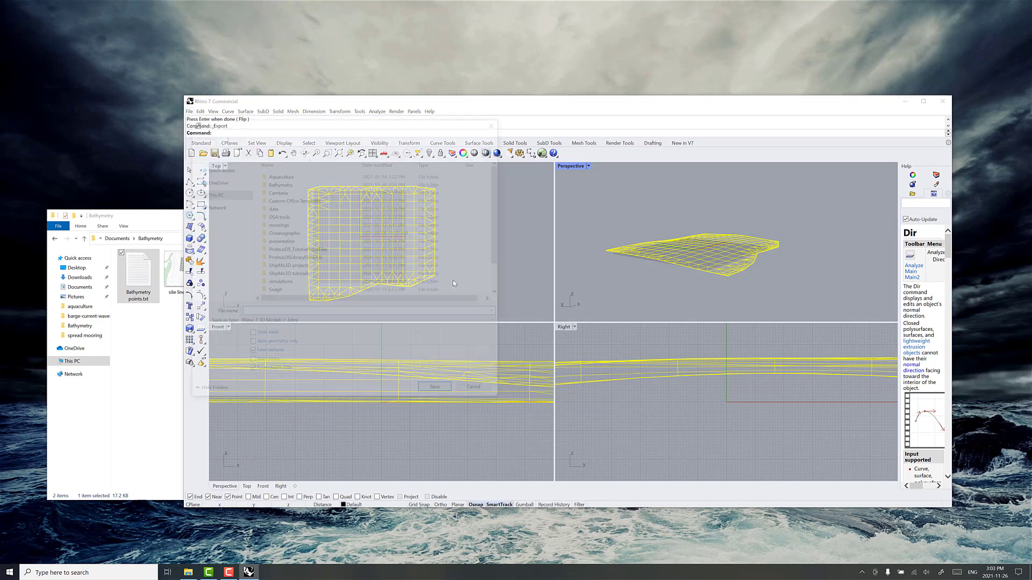
{"action": "double_click", "coordinate": [272, 183]}
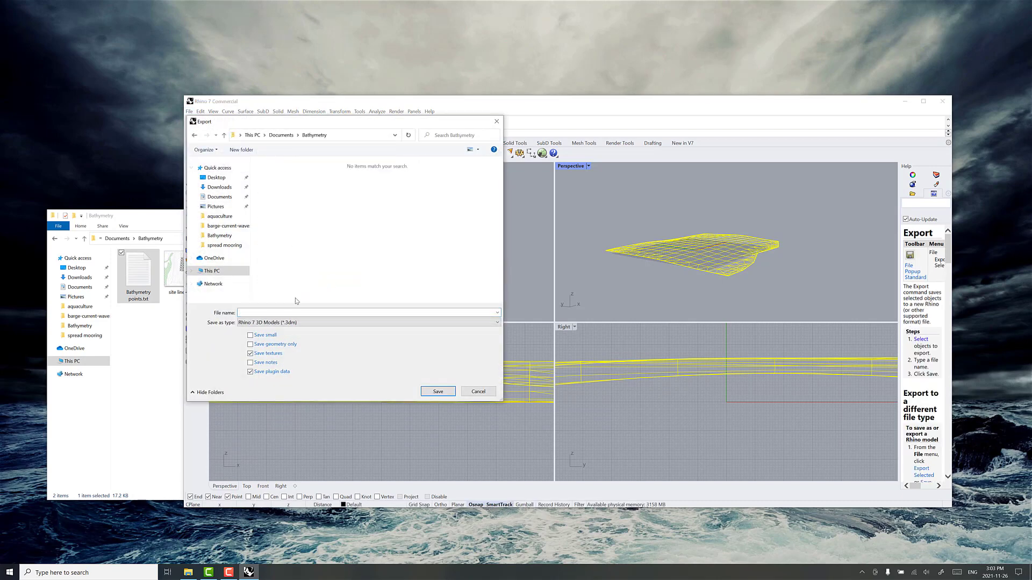
{"action": "left_click", "coordinate": [273, 322]}
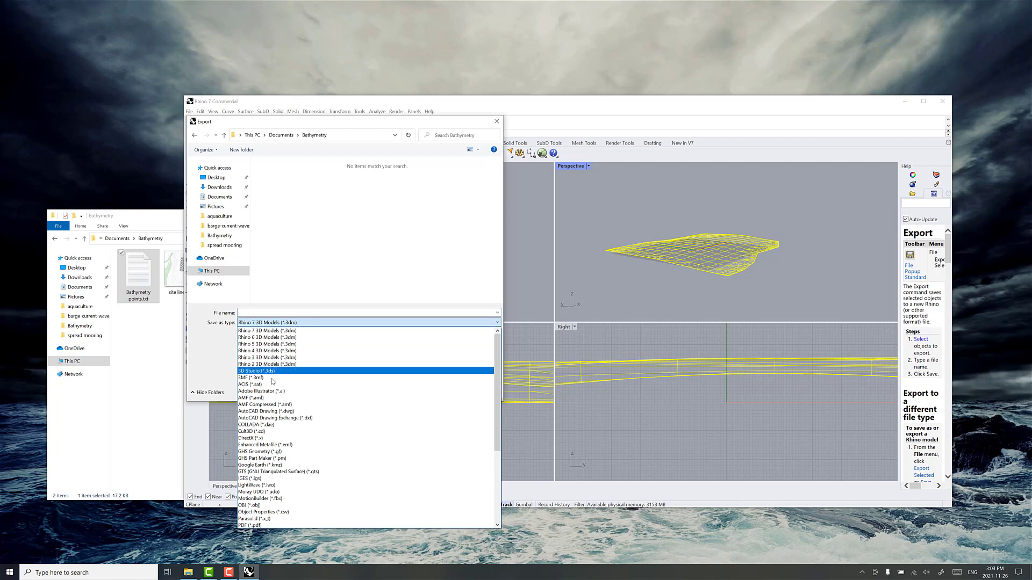
{"action": "left_click", "coordinate": [262, 505]}
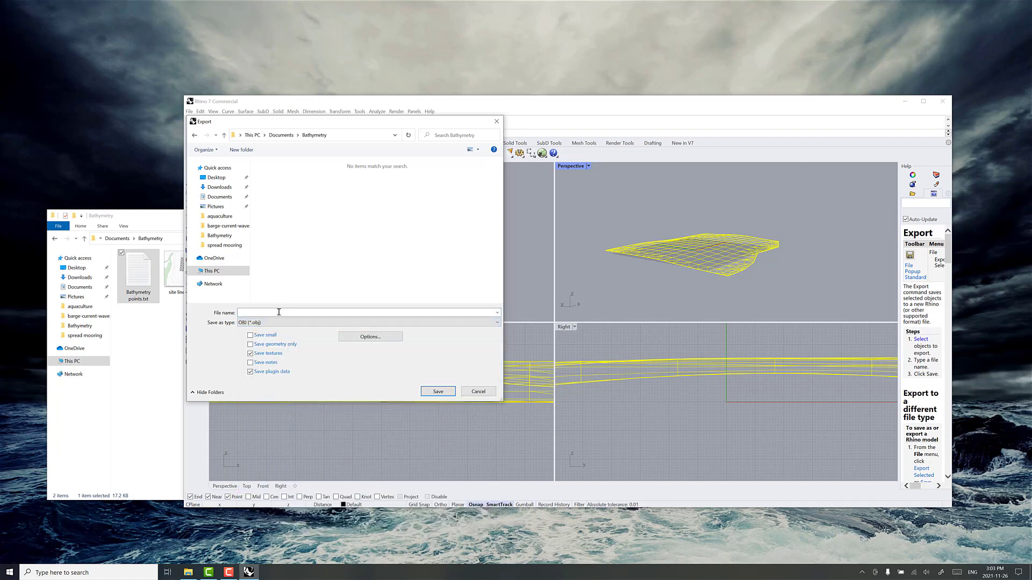
{"action": "type", "text": "bathymetr"}
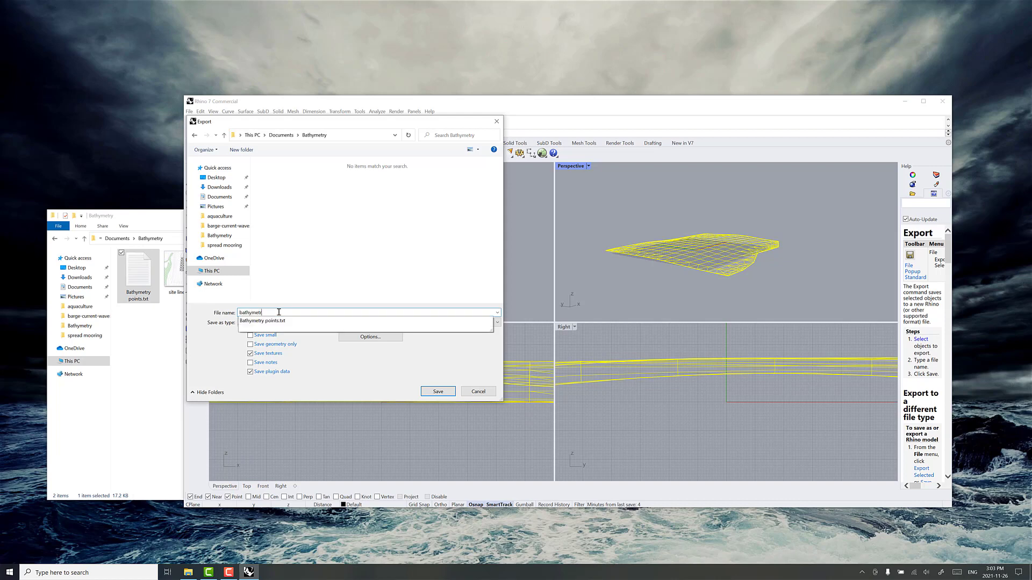
{"action": "type", "text": "y-"}
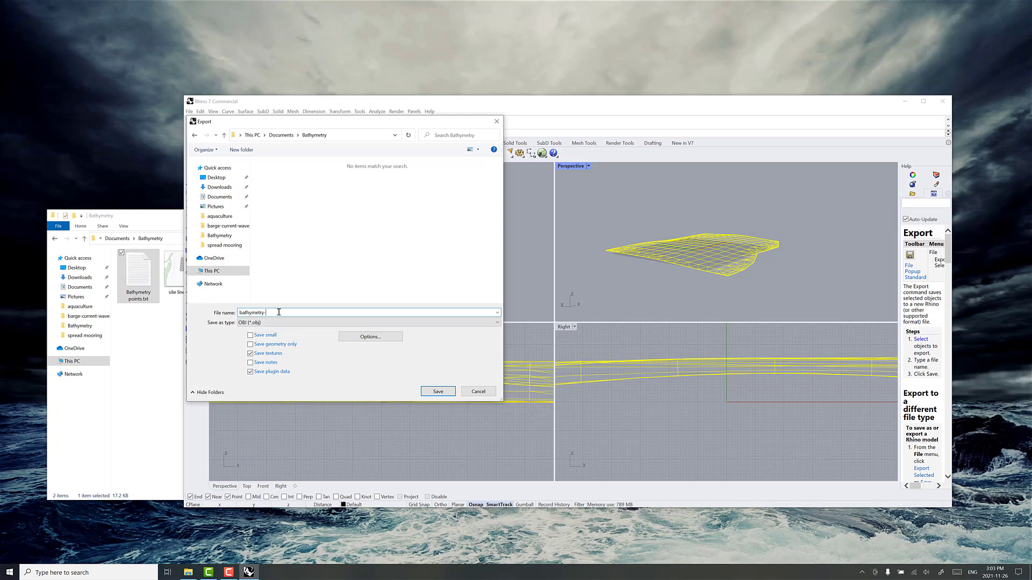
{"action": "type", "text": "points-cloud.obj"}
{"action": "left_click", "coordinate": [435, 393]}
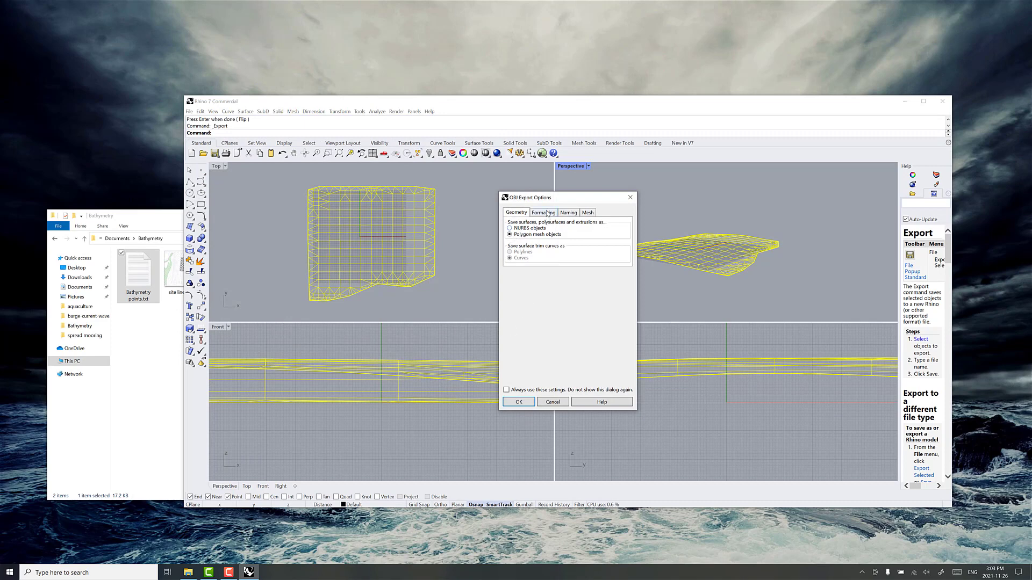
- Review the formatting, naming and mesh settings for the OBJ export and accept them as they are
{"action": "left_click", "coordinate": [544, 213]}
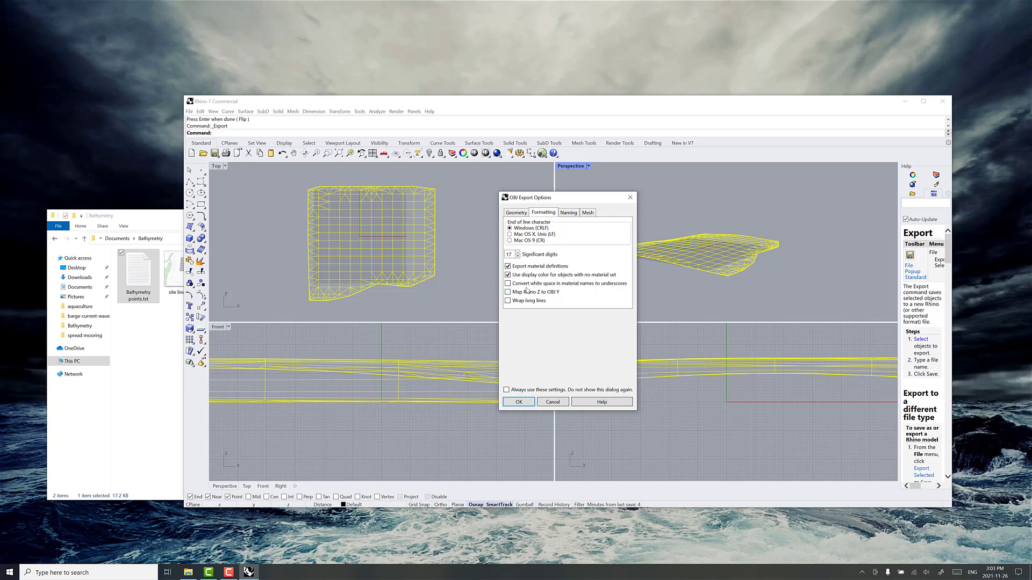
{"action": "left_click", "coordinate": [570, 214]}
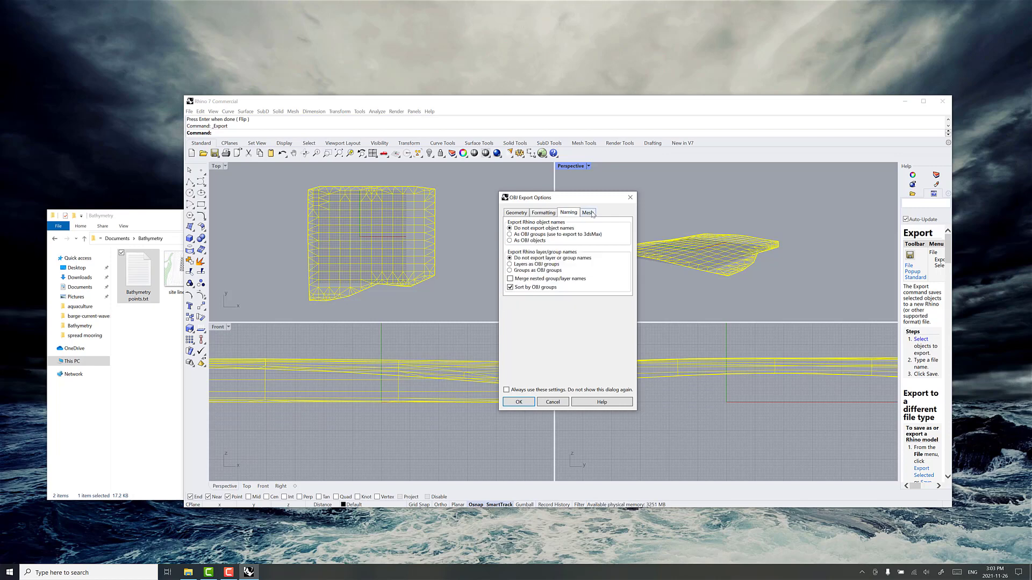
{"action": "left_click", "coordinate": [592, 213]}
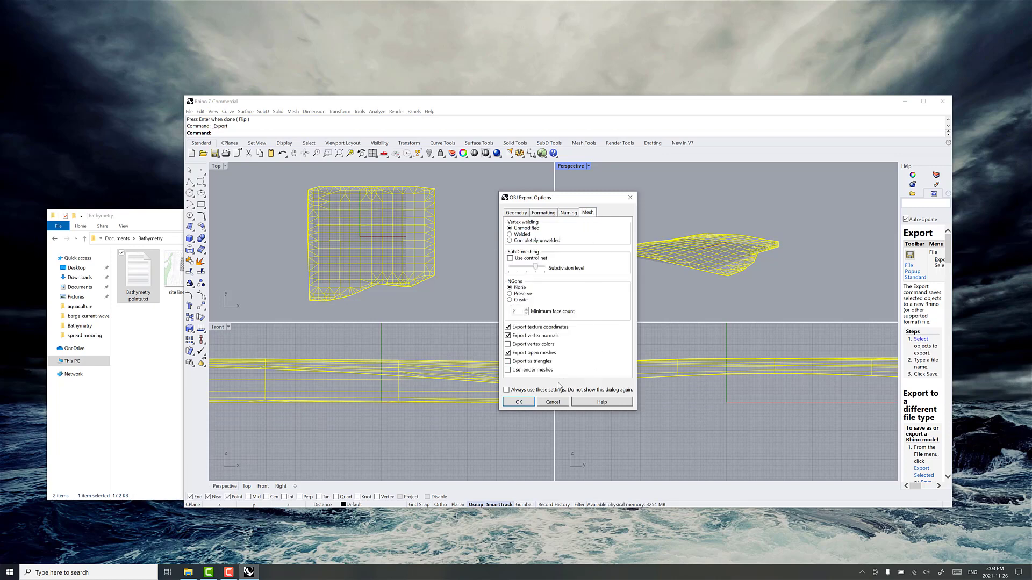
{"action": "left_click", "coordinate": [519, 402]}
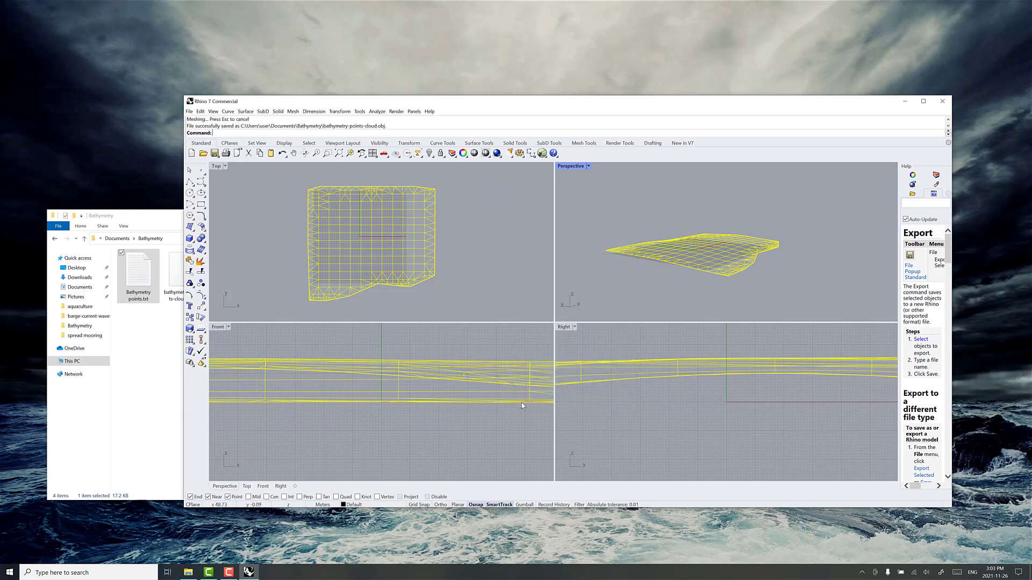
- Minimize Rhino and check the Bathymetry folder in File Explorer for the exported OBJ file
{"action": "left_click", "coordinate": [905, 100]}
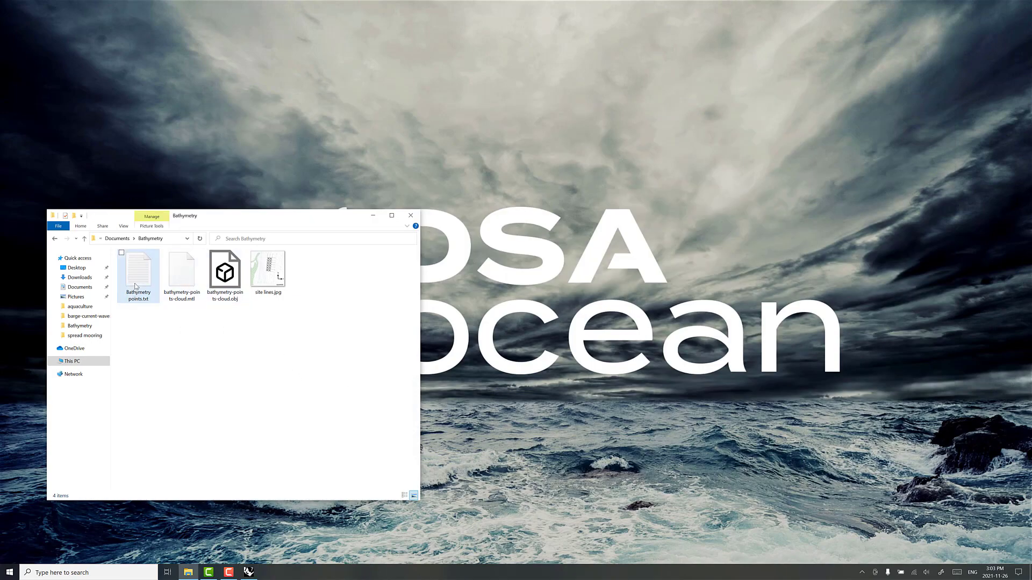
{"action": "left_click", "coordinate": [223, 282]}
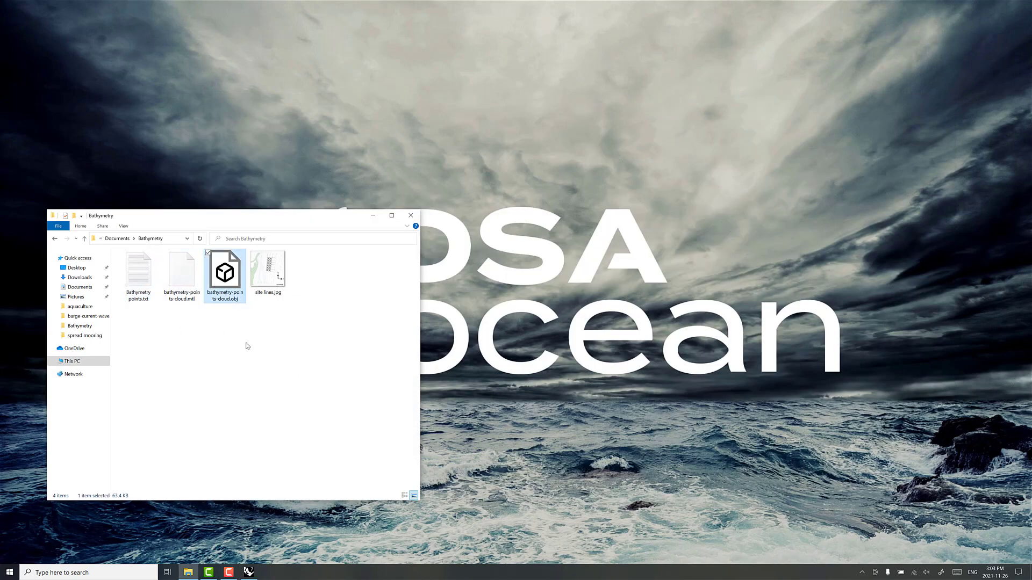
{"action": "left_click", "coordinate": [249, 343]}
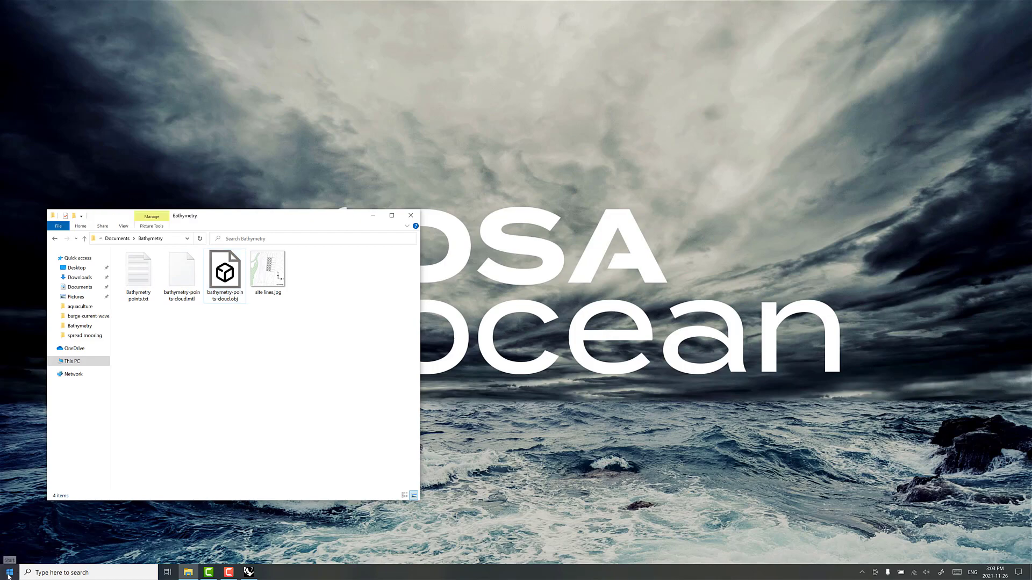
- Launch the ProteusDS Simulation Toolbox and move its window clear of the File Explorer folder
{"action": "key", "text": "super"}
{"action": "left_click", "coordinate": [150, 350]}
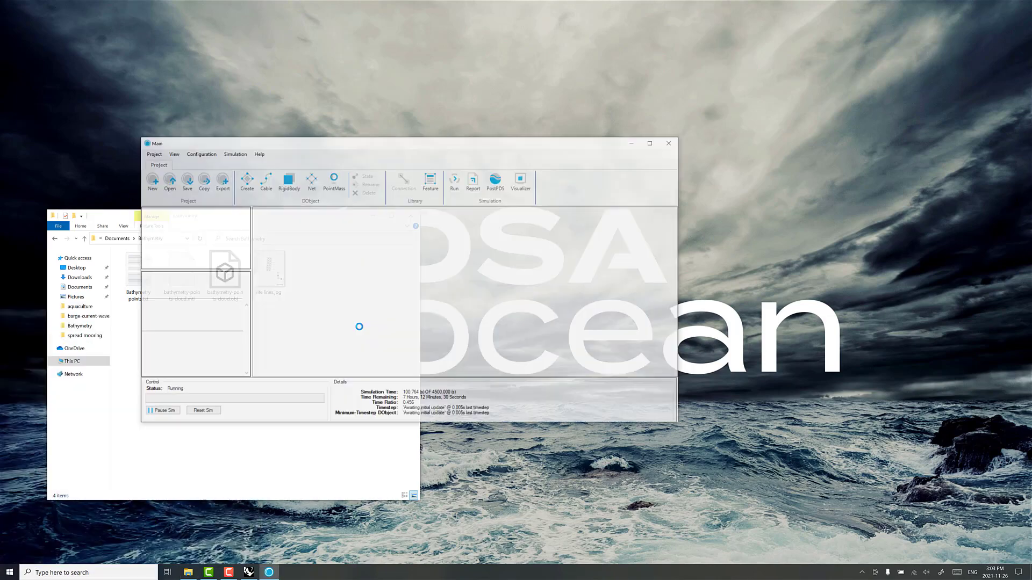
{"action": "left_click_drag", "start_coordinate": [294, 143], "coordinate": [477, 174]}
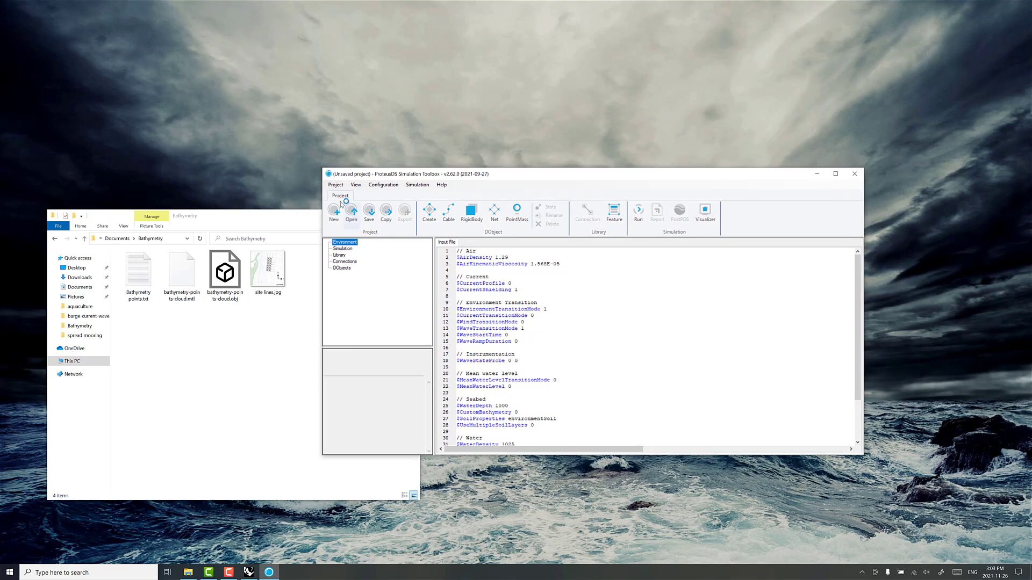
- Start saving the unsaved ProteusDS project and browse to Documents\Bathymetry for its working folder
{"action": "left_click", "coordinate": [337, 185]}
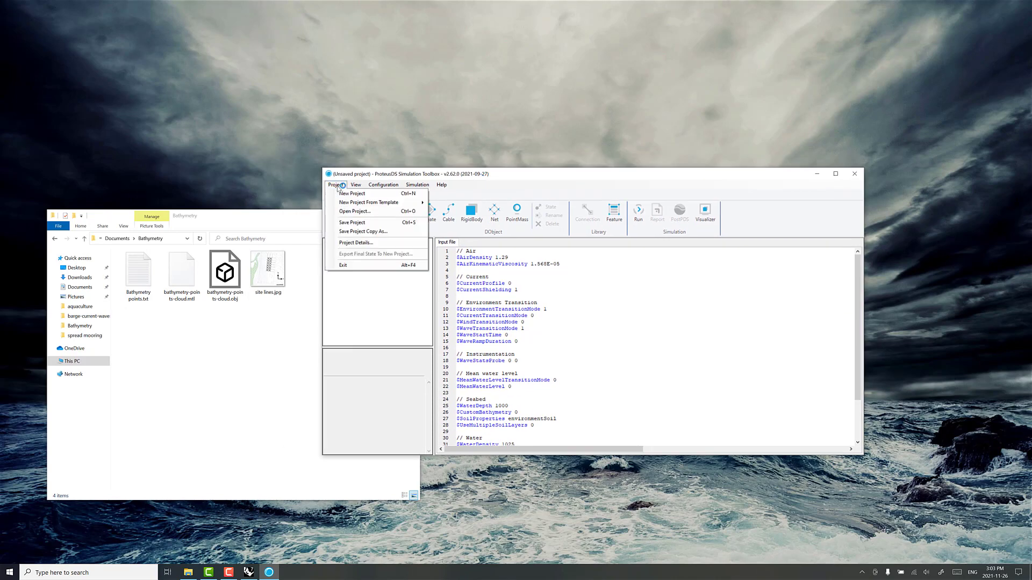
{"action": "left_click", "coordinate": [353, 223]}
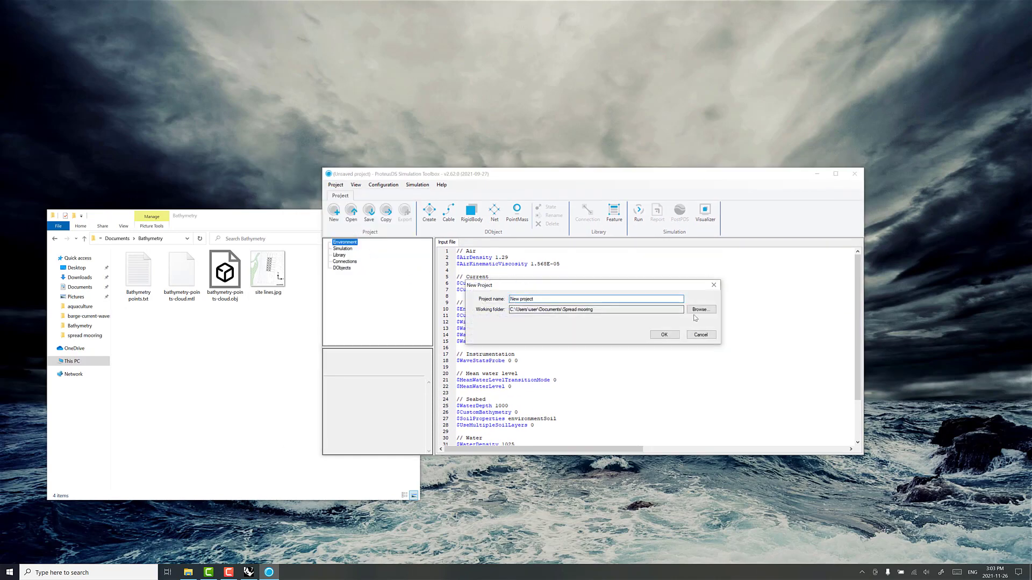
{"action": "left_click", "coordinate": [698, 310]}
{"action": "left_click", "coordinate": [565, 278]}
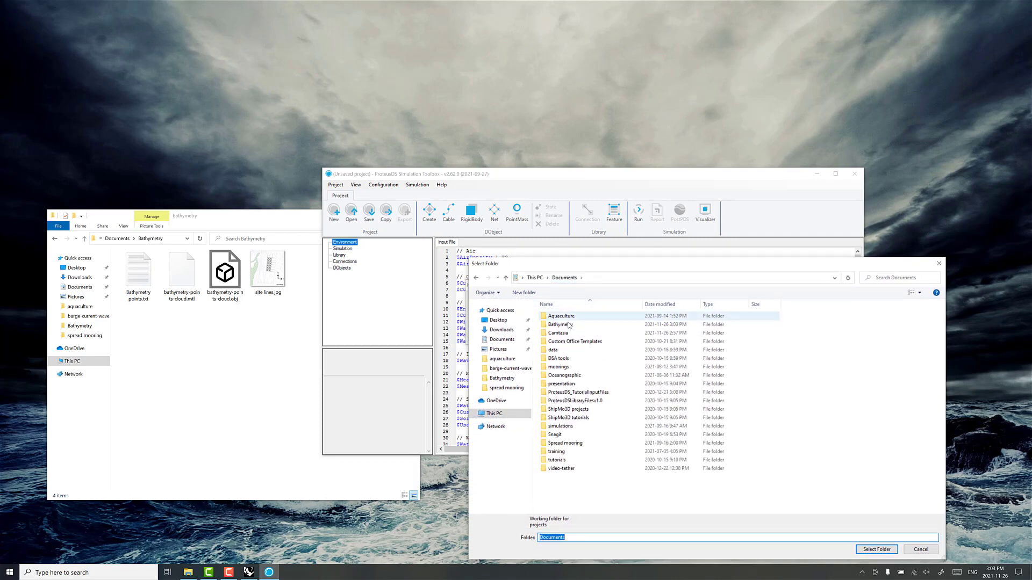
{"action": "left_click", "coordinate": [560, 324]}
{"action": "double_click", "coordinate": [568, 327]}
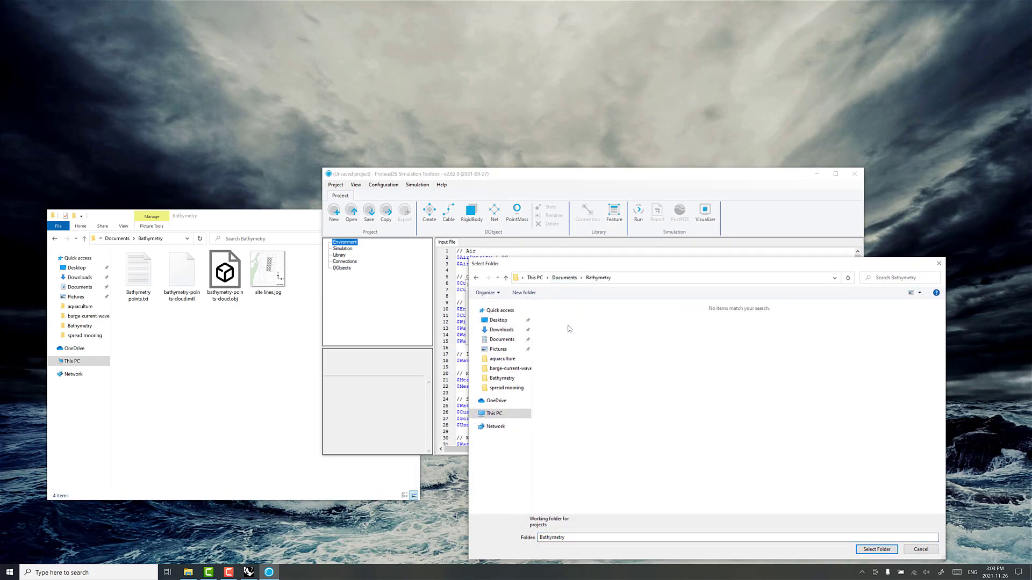
{"action": "left_click_drag", "start_coordinate": [562, 266], "coordinate": [572, 240]}
- Create a "test simulation" folder as the working folder and save the project as "bathymetry check"
{"action": "left_click", "coordinate": [534, 267]}
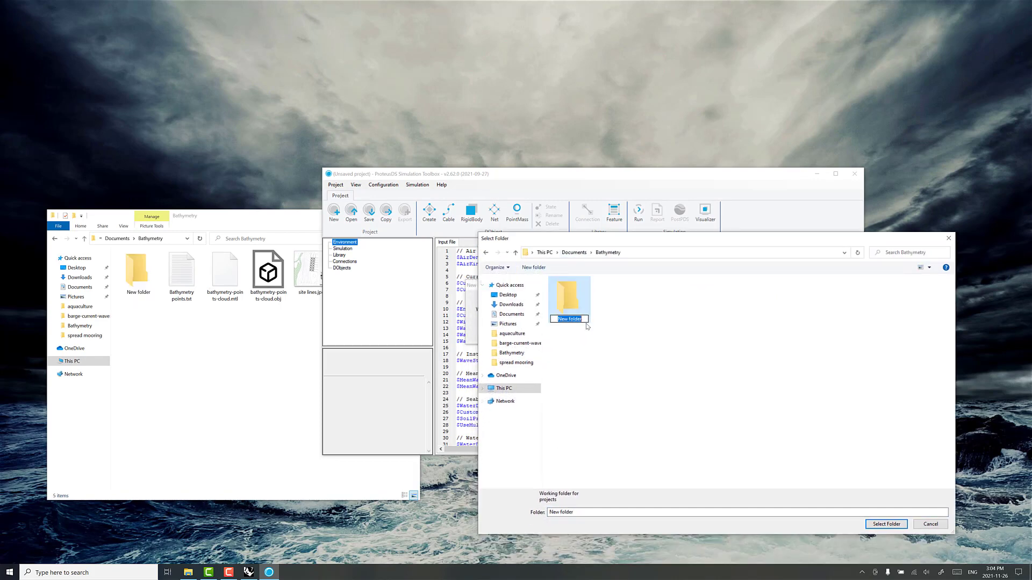
{"action": "type", "text": "test simulation"}
{"action": "key", "text": "Return"}
{"action": "double_click", "coordinate": [587, 326]}
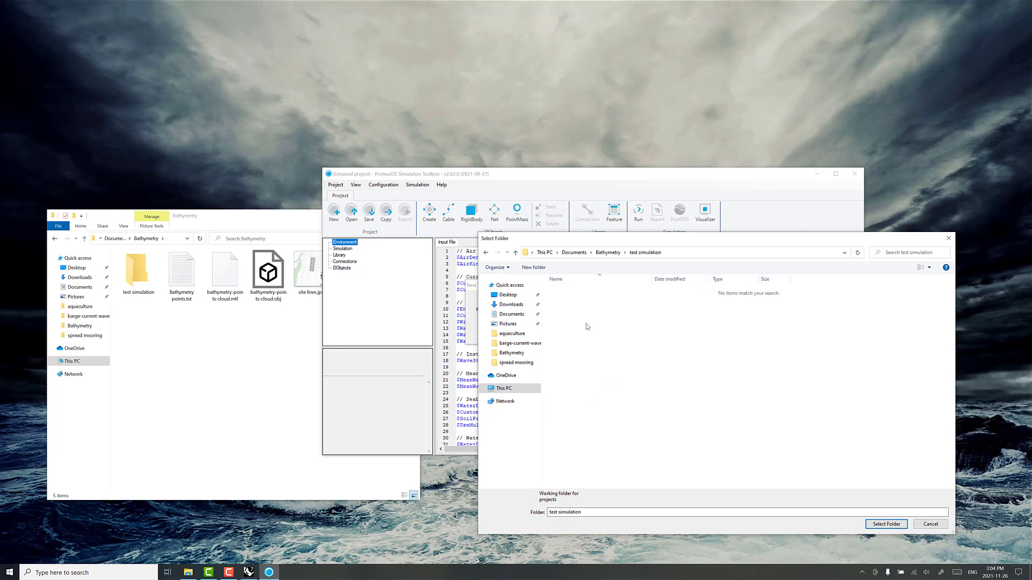
{"action": "left_click", "coordinate": [886, 524]}
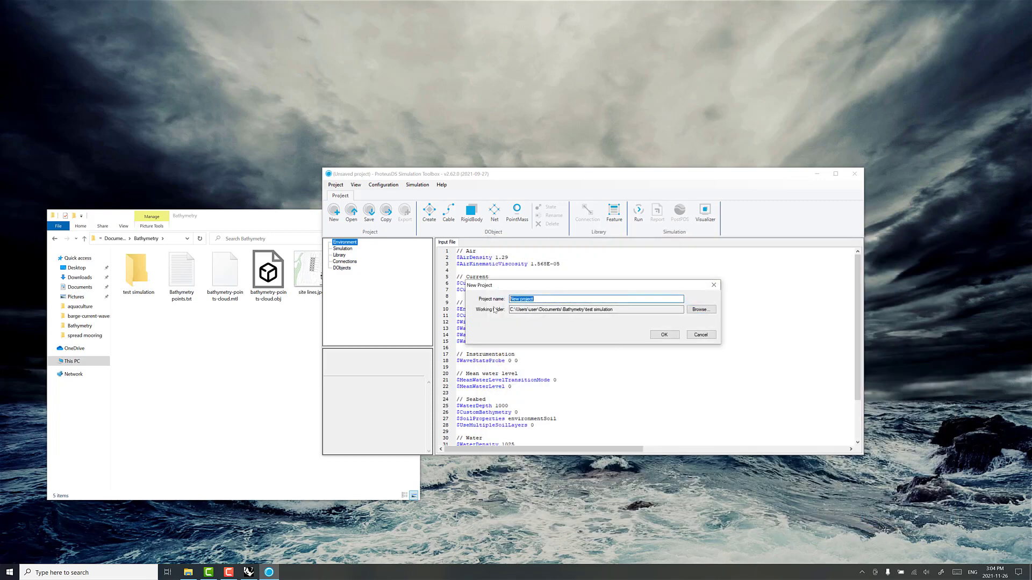
{"action": "type", "text": "bth"}
{"action": "left_click", "coordinate": [664, 335]}
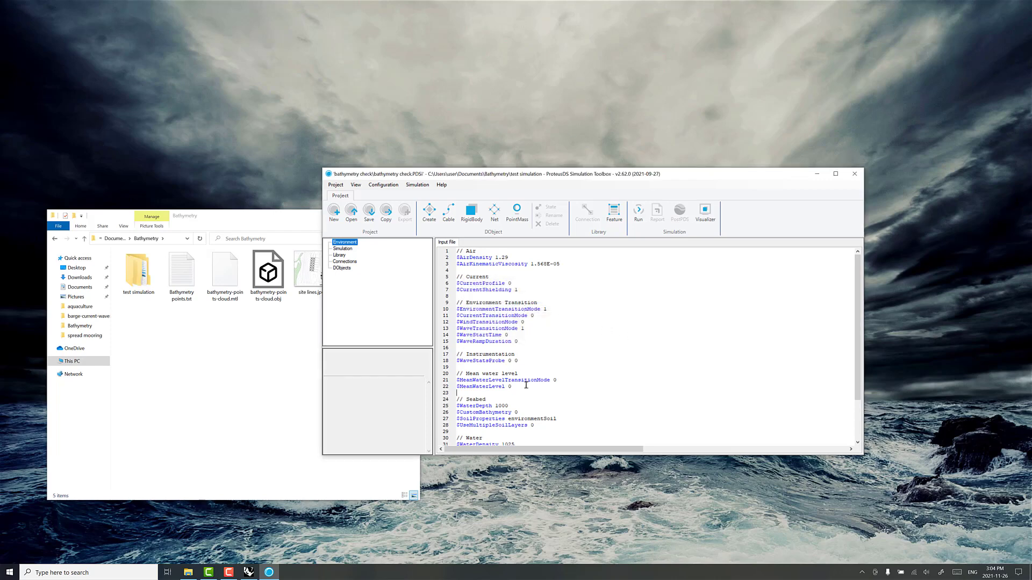
- Set CustomBathymetry to 1 in the environment's Seabed section and resolve its follower properties
{"action": "scroll", "coordinate": [539, 400], "scroll_direction": "down", "scroll_amount": 3}
{"action": "left_click", "coordinate": [518, 359]}
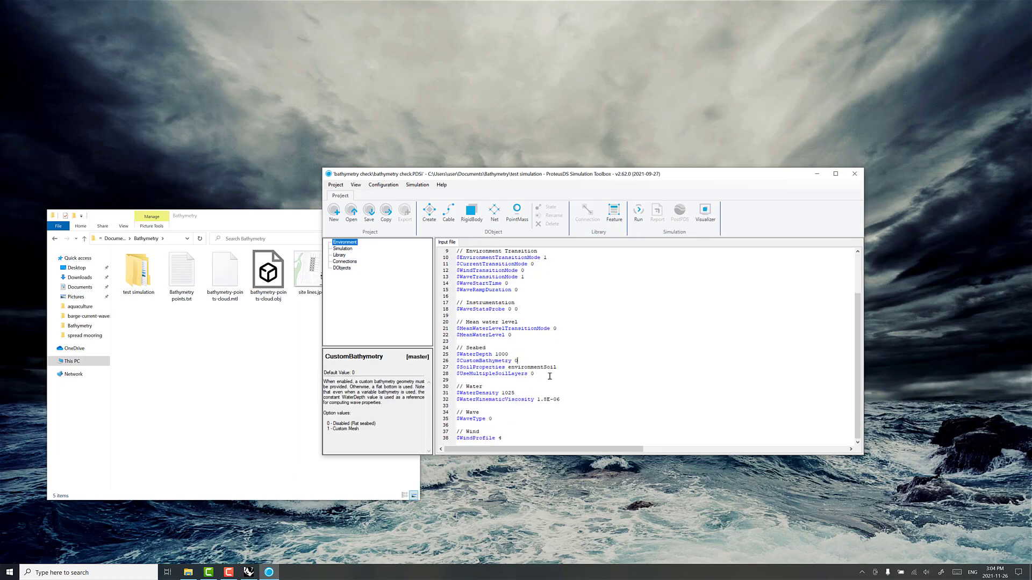
{"action": "key", "text": "BackSpace"}
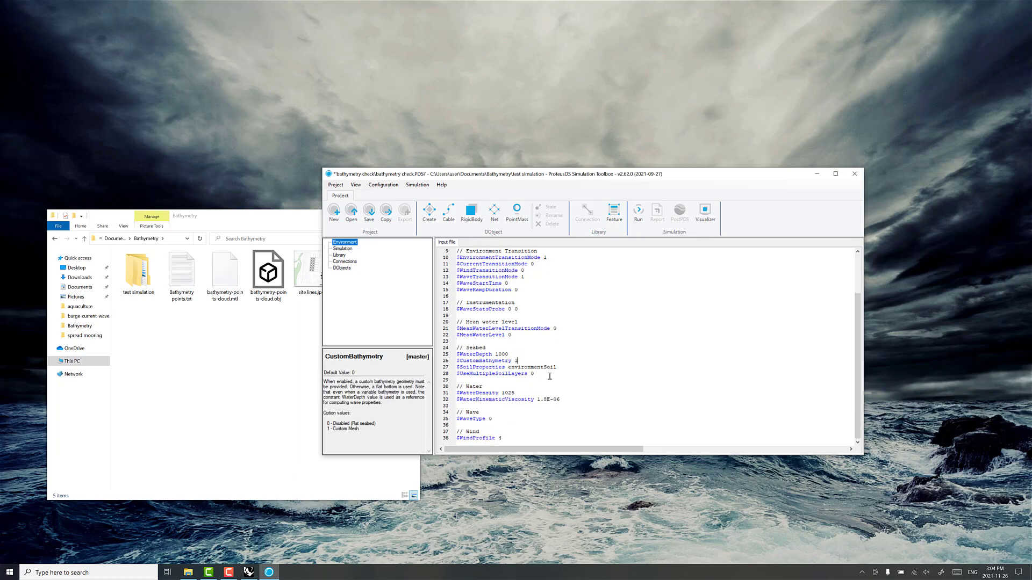
{"action": "right_click", "coordinate": [513, 361]}
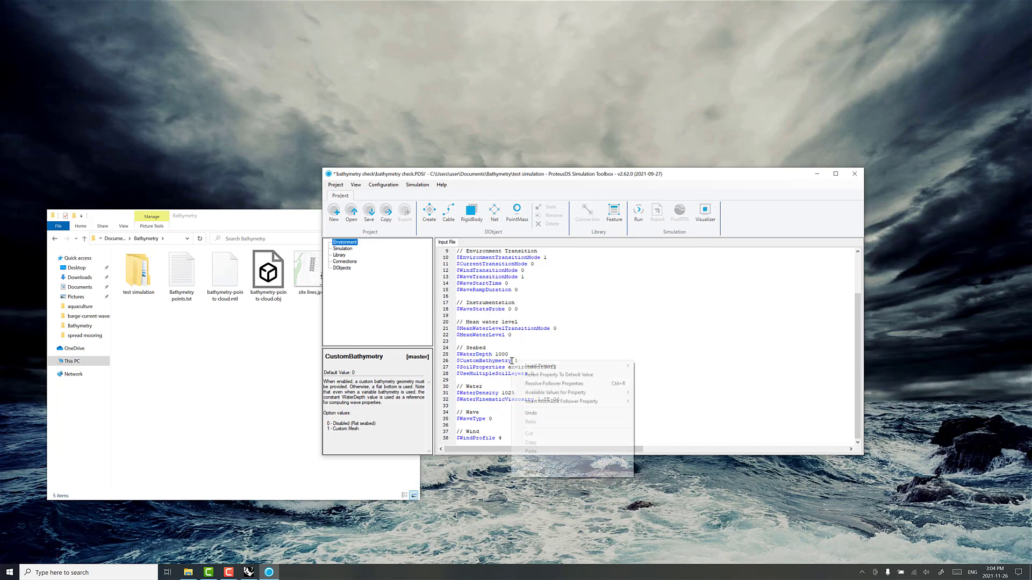
{"action": "left_click", "coordinate": [541, 384]}
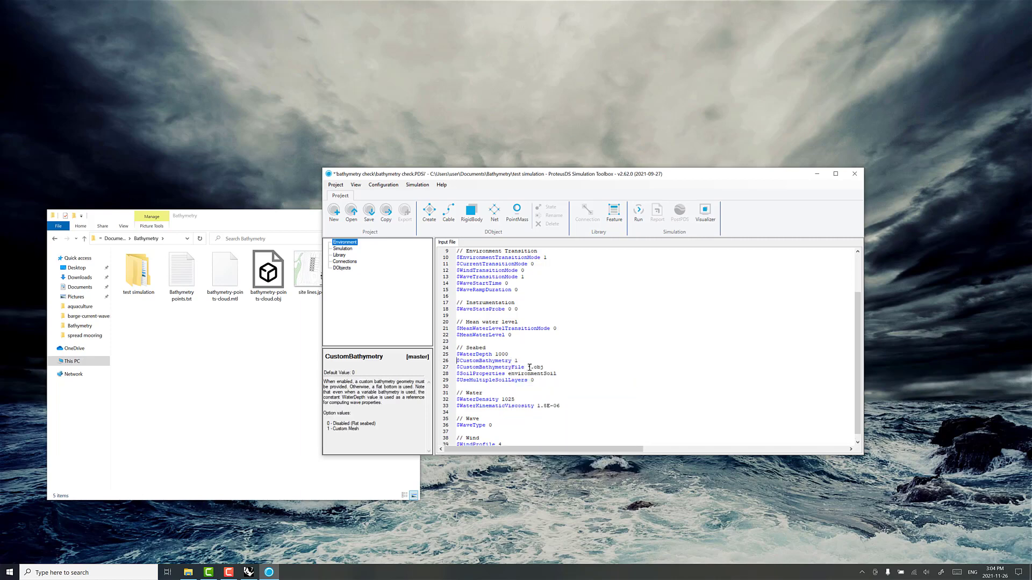
- Set the CustomBathymetryFile property to bathymetry-points-cloud.obj, moving the project window clear of the file folder
{"action": "double_click", "coordinate": [530, 367]}
{"action": "left_click_drag", "start_coordinate": [511, 179], "coordinate": [611, 184]}
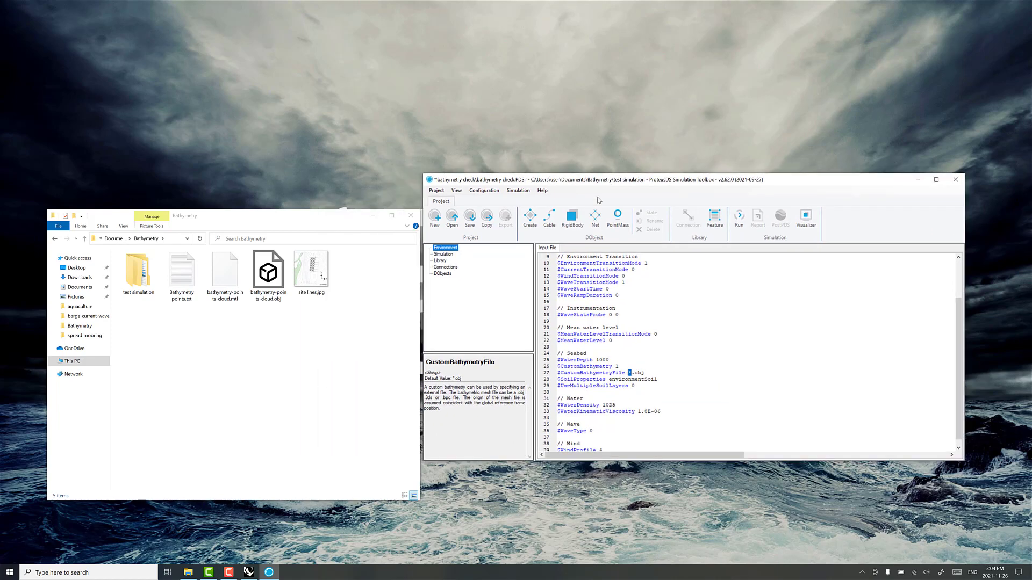
{"action": "type", "text": "bathymetry-points-cloud"}
- Copy bathymetry-points-cloud.obj from the Bathymetry folder into the project's test simulation\bathymetry check folder
{"action": "left_click", "coordinate": [261, 279]}
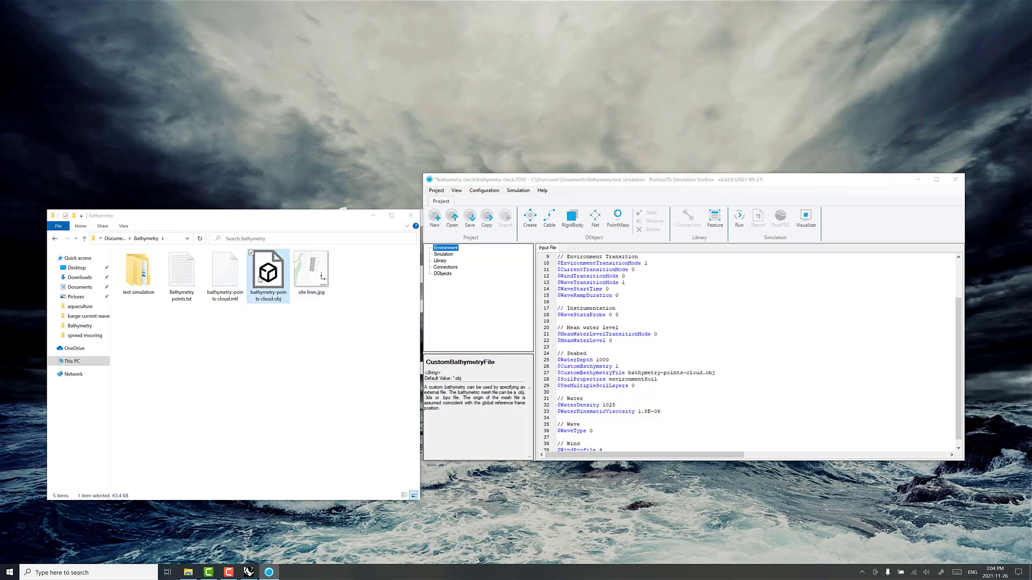
{"action": "double_click", "coordinate": [153, 286]}
{"action": "double_click", "coordinate": [156, 265]}
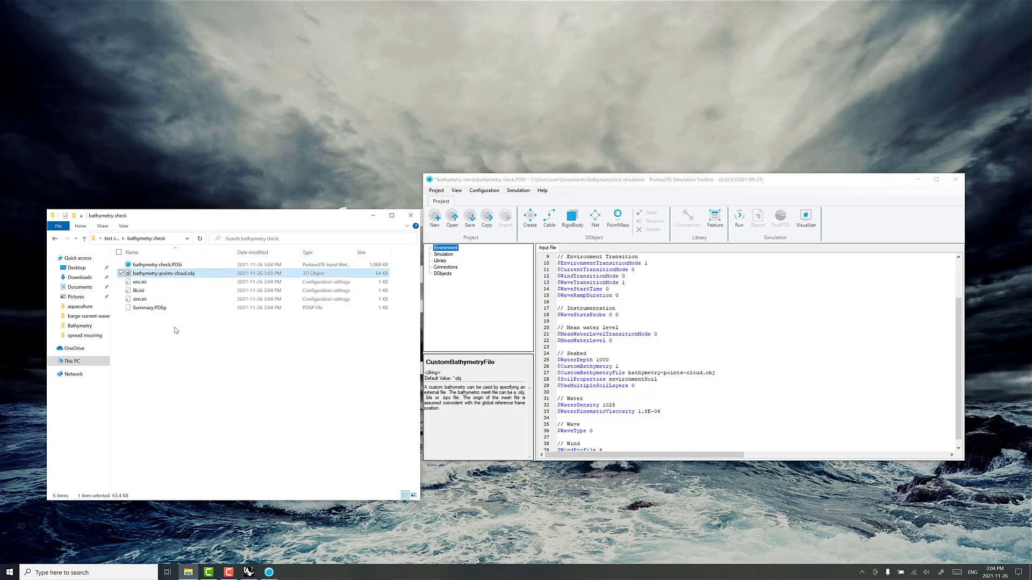
{"action": "left_click", "coordinate": [199, 337]}
- Run the bathymetry check simulation in ProteusDS and open its results in PostPDS
{"action": "left_click", "coordinate": [779, 290]}
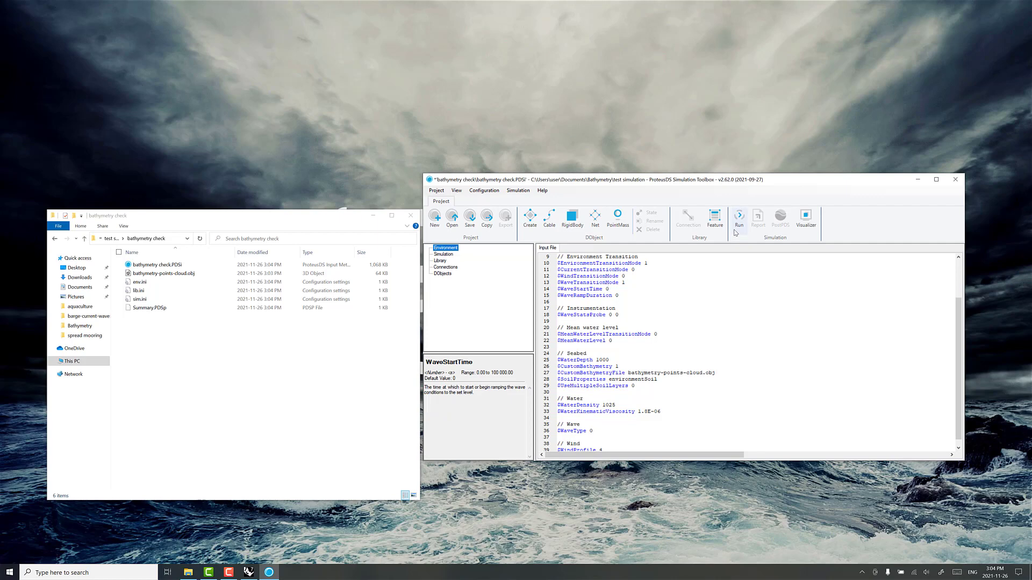
{"action": "left_click", "coordinate": [739, 217]}
{"action": "left_click", "coordinate": [543, 315]}
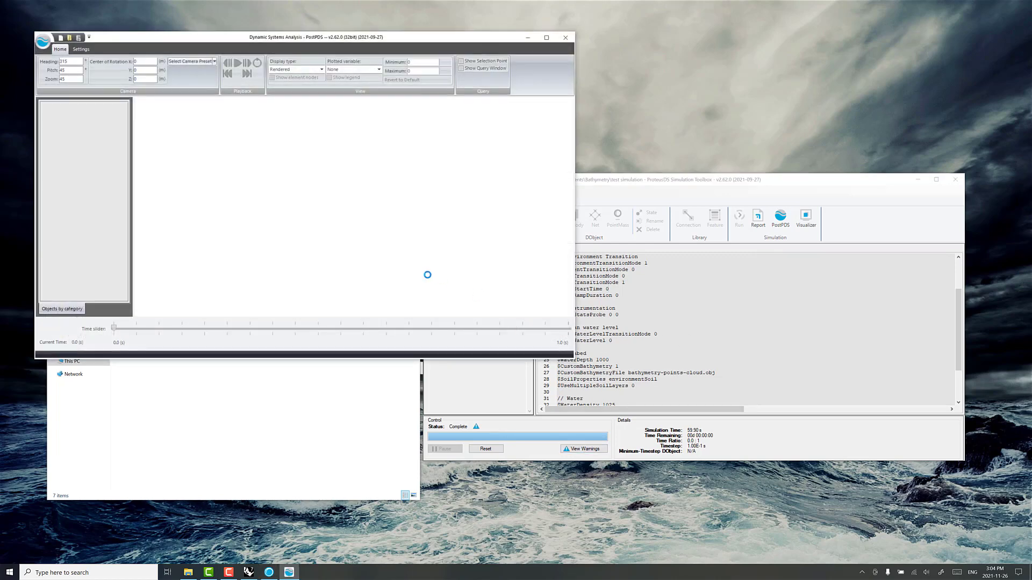
{"action": "left_click", "coordinate": [326, 285]}
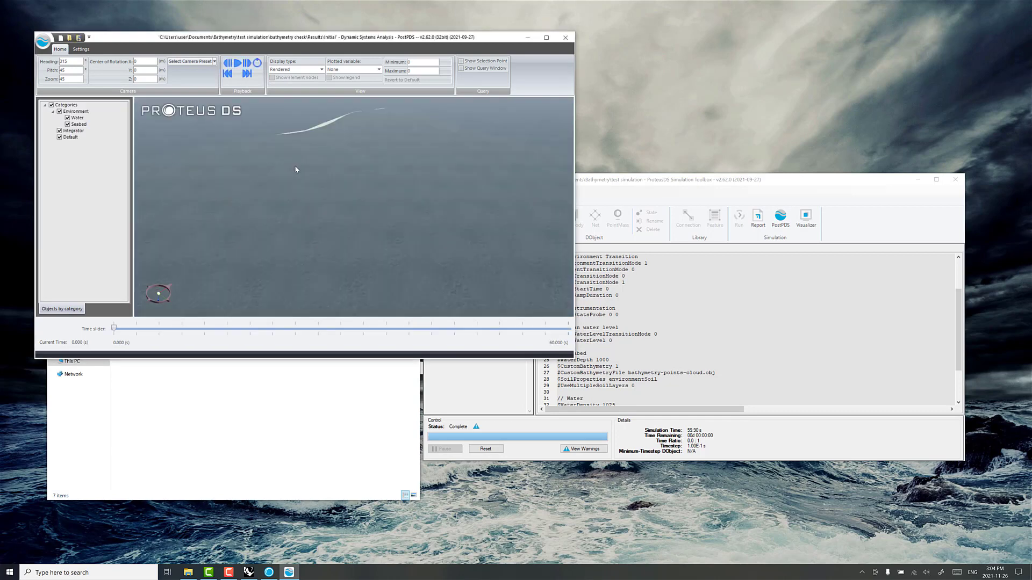
- Hide the water surface in the 3D results view so that only the custom seabed is displayed
{"action": "left_click_drag", "start_coordinate": [295, 167], "coordinate": [366, 164]}
{"action": "right_click_drag", "start_coordinate": [366, 164], "coordinate": [322, 188]}
{"action": "left_click_drag", "start_coordinate": [321, 187], "coordinate": [303, 157]}
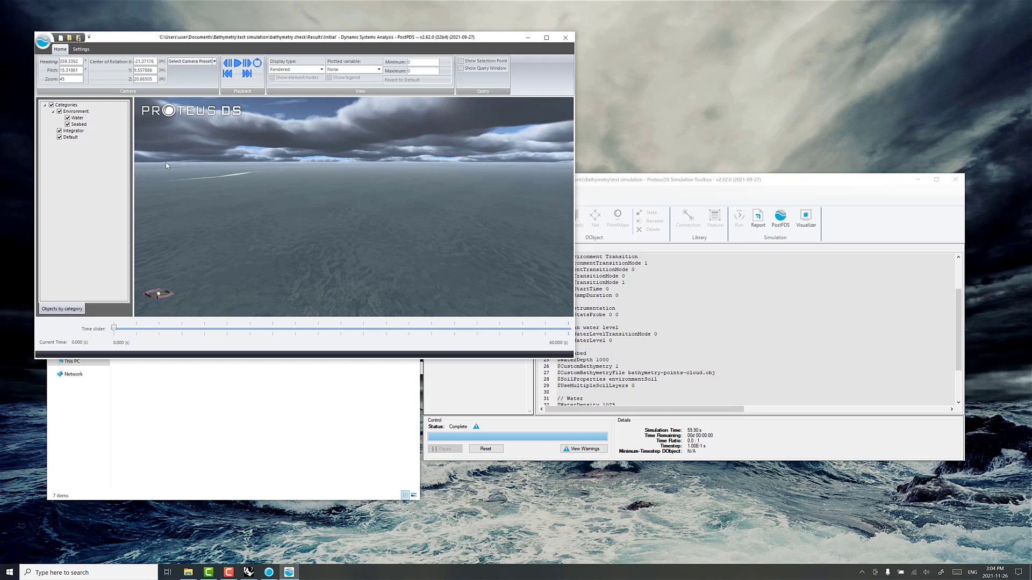
{"action": "left_click", "coordinate": [68, 119]}
{"action": "scroll", "coordinate": [355, 213], "scroll_direction": "down", "scroll_amount": 5}
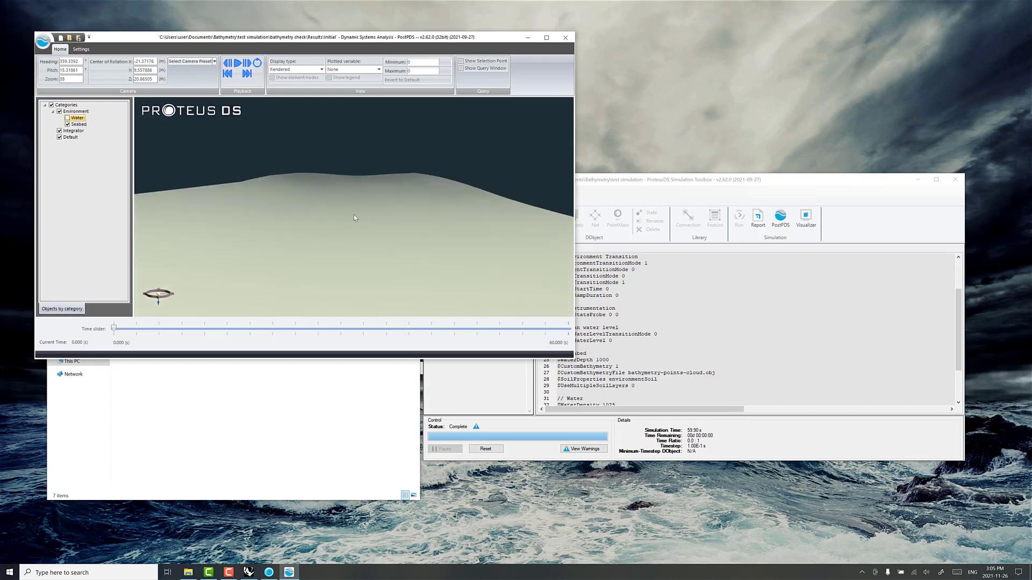
{"action": "left_click_drag", "start_coordinate": [356, 212], "coordinate": [344, 236]}
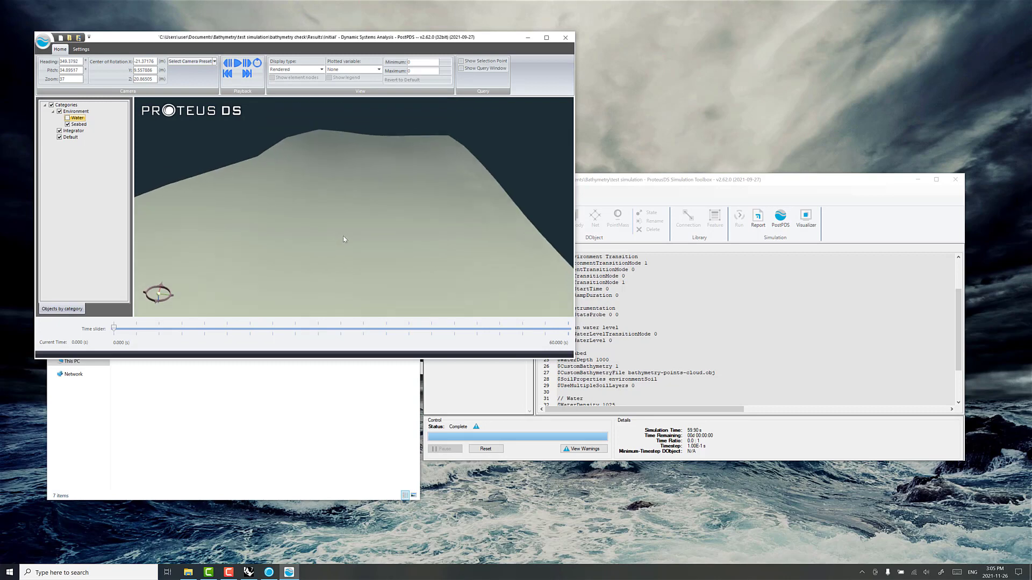
- Plot depth as a colour map on the seabed and inspect the coloured bathymetry from a lower angle
{"action": "right_click", "coordinate": [81, 125]}
{"action": "mouse_move", "coordinate": [112, 158]}
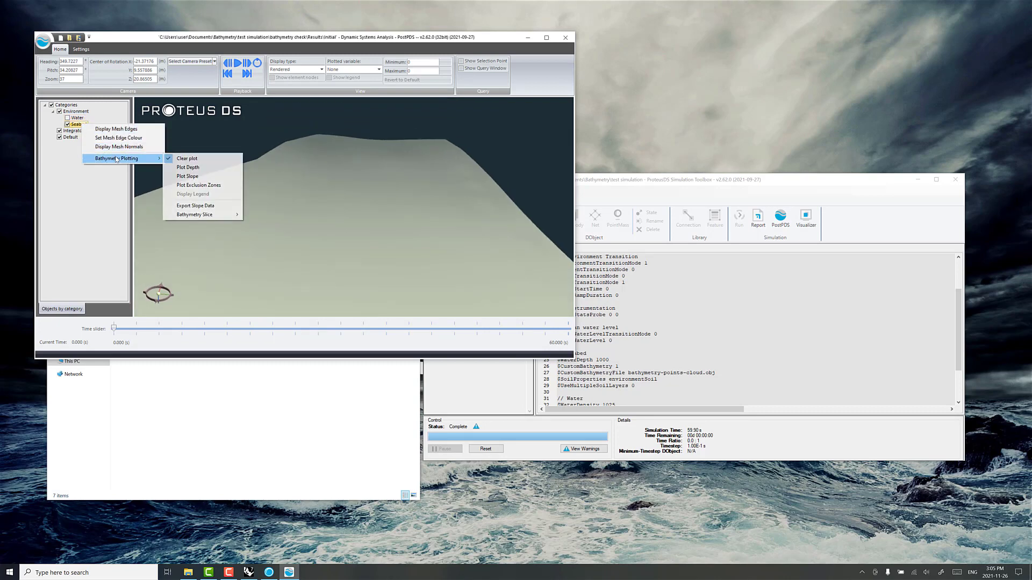
{"action": "left_click", "coordinate": [188, 167]}
{"action": "left_click", "coordinate": [310, 217]}
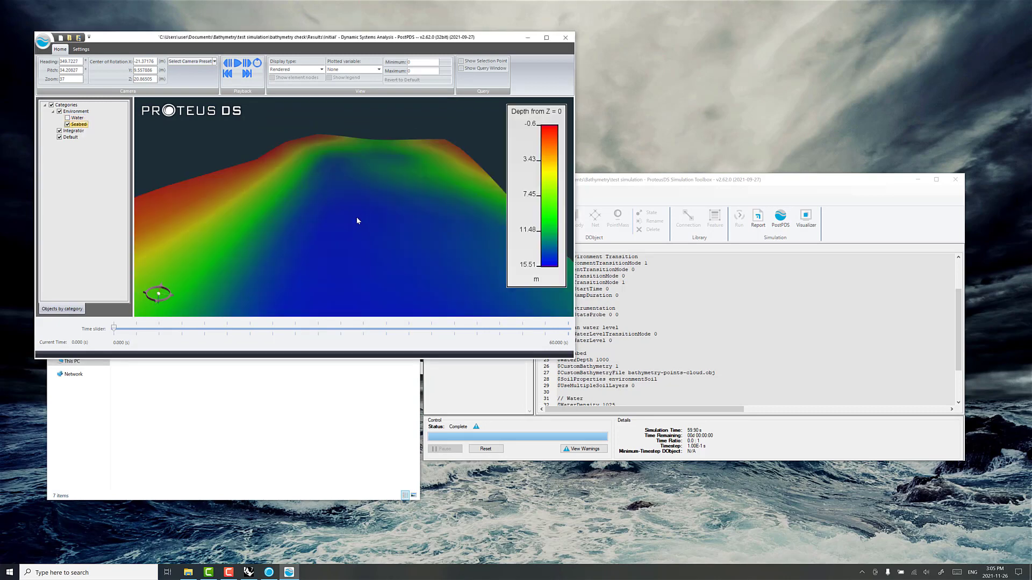
{"action": "mouse_move", "coordinate": [357, 218]}
{"action": "left_mouse_down"}
{"action": "mouse_move", "coordinate": [267, 230]}
{"action": "mouse_move", "coordinate": [267, 188]}
{"action": "mouse_move", "coordinate": [277, 182]}
{"action": "mouse_move", "coordinate": [371, 202]}
{"action": "left_mouse_up"}
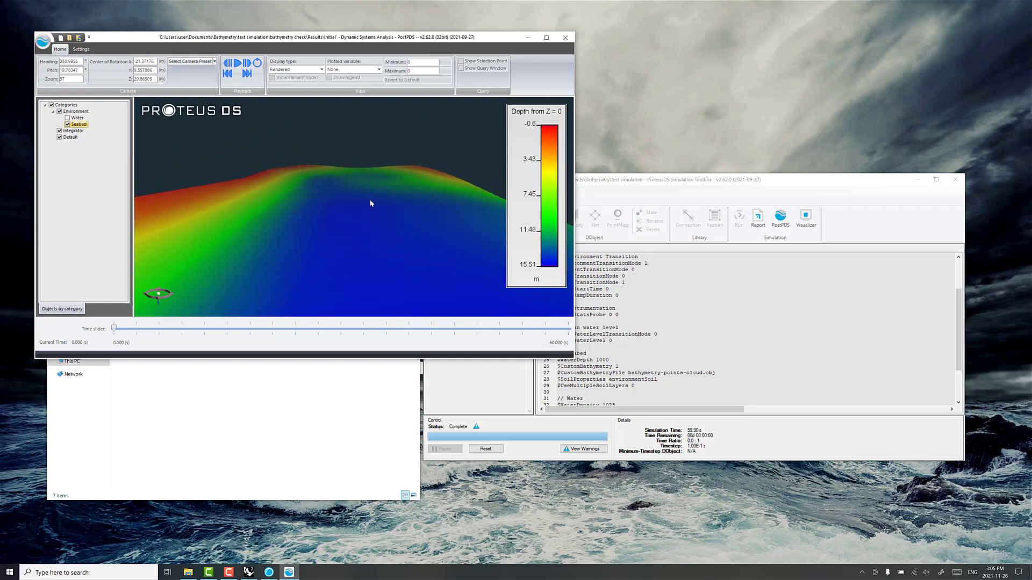